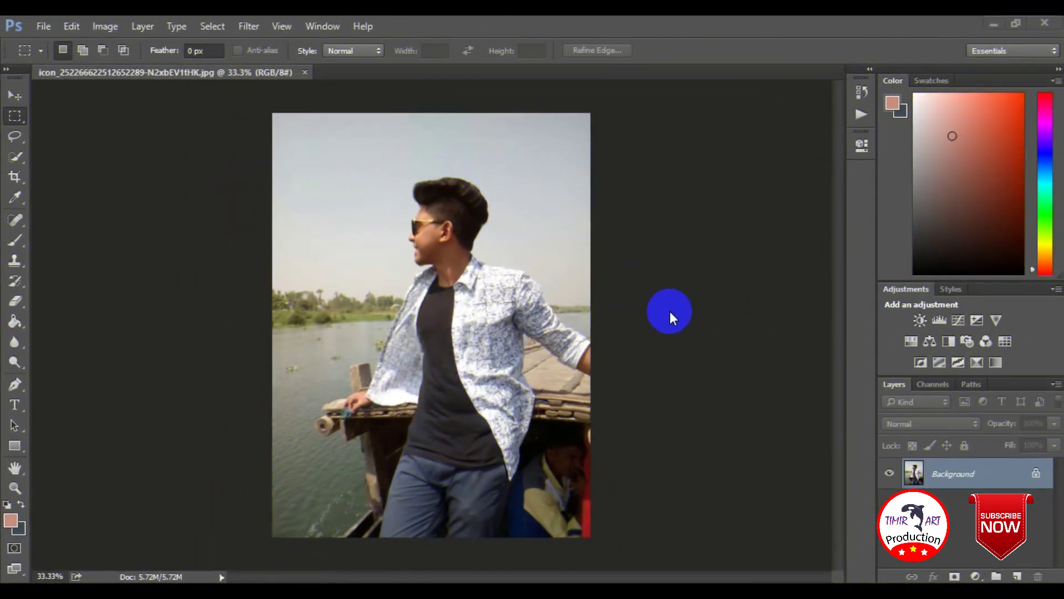
# Crop the photo to a narrower vertical frame centred on the man, trimming the left side.
pyautogui.moveTo(333, 119); pyautogui.dragTo(604, 553)
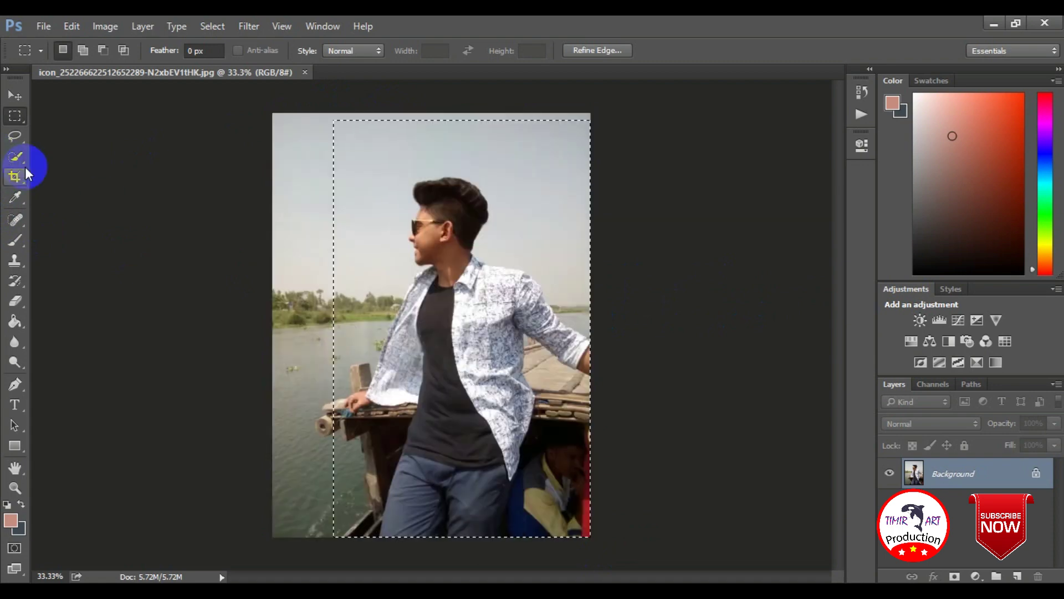
pyautogui.click(15, 176)
pyautogui.moveTo(331, 331); pyautogui.dragTo(314, 320)
pyautogui.moveTo(601, 315)
pyautogui.mouseDown()
pyautogui.moveTo(577, 314)
pyautogui.moveTo(561, 338)
pyautogui.mouseUp()
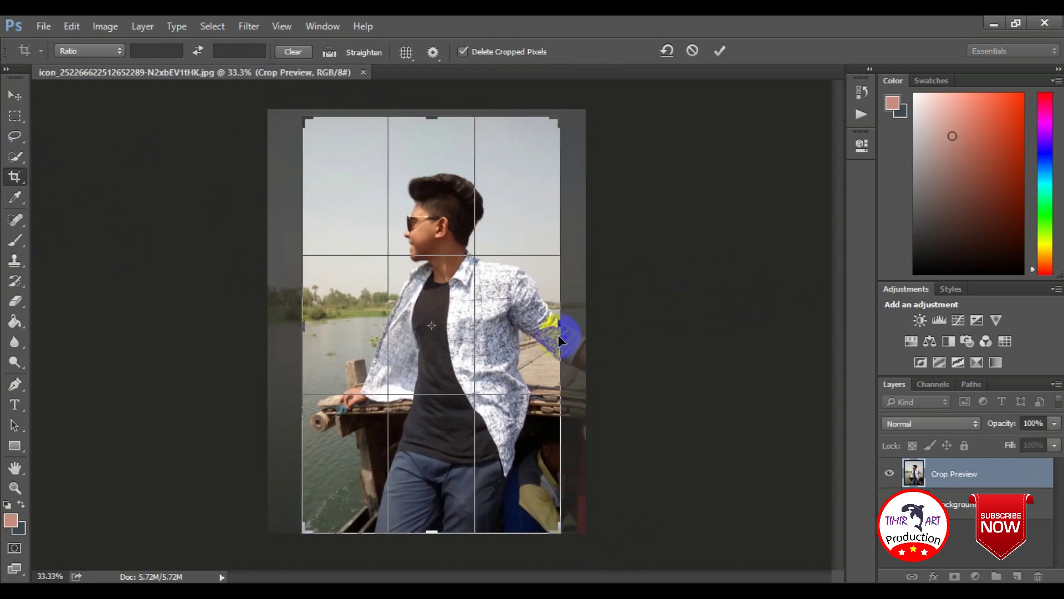
pyautogui.press('Return')
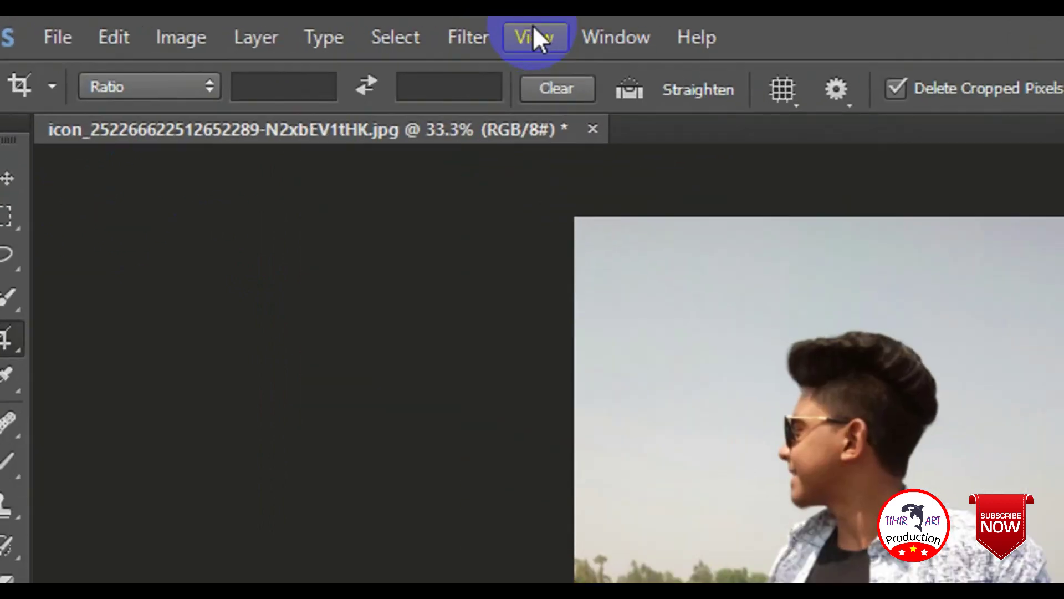
pyautogui.click(284, 27)
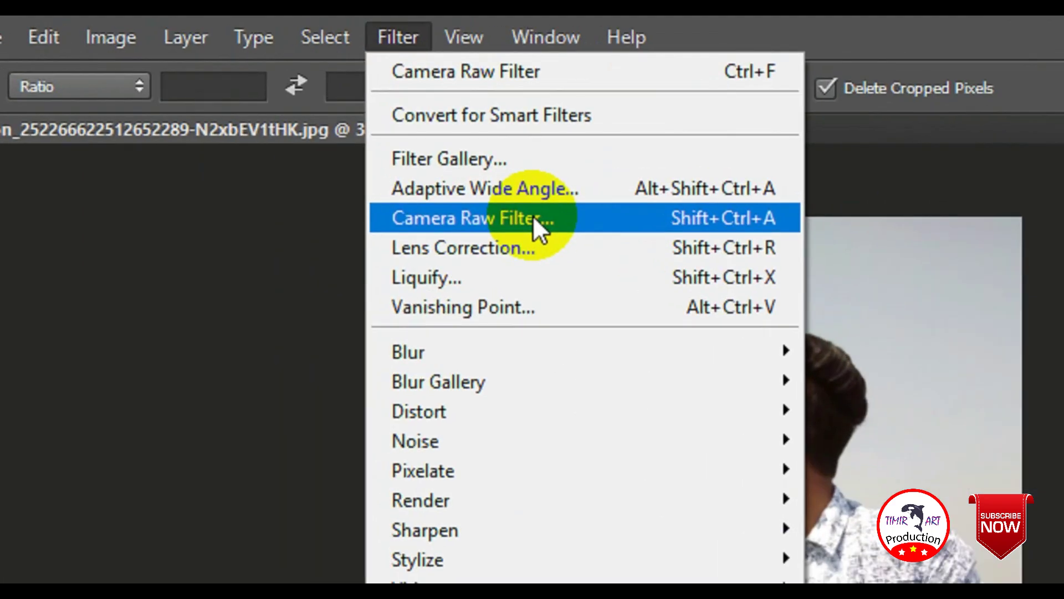
# In the Camera Raw filter, load the Gopal Pathak blue v2 preset from the raw presets folder.
pyautogui.click(533, 217)
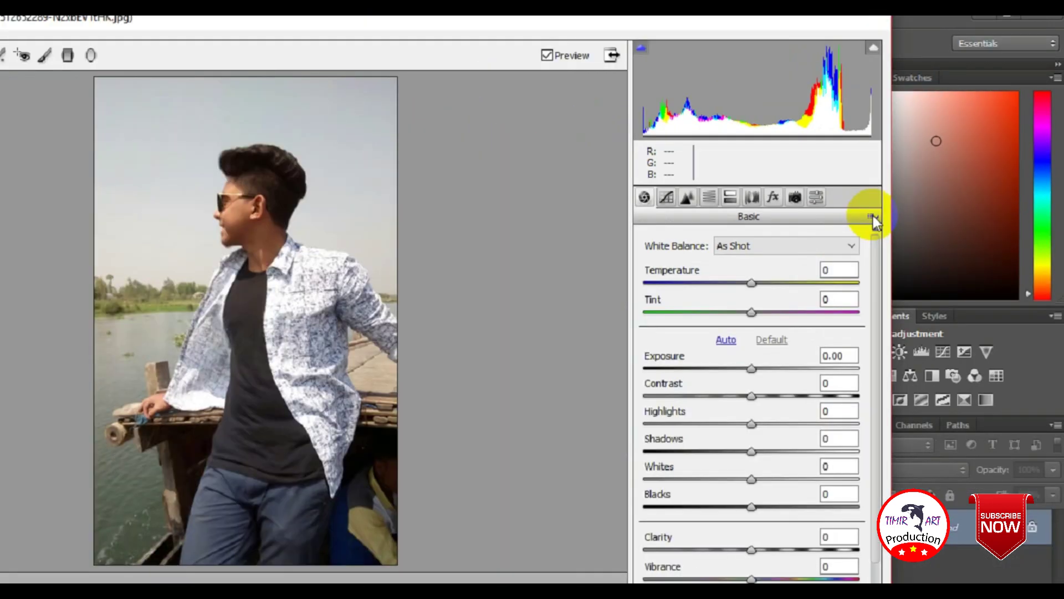
pyautogui.click(729, 305)
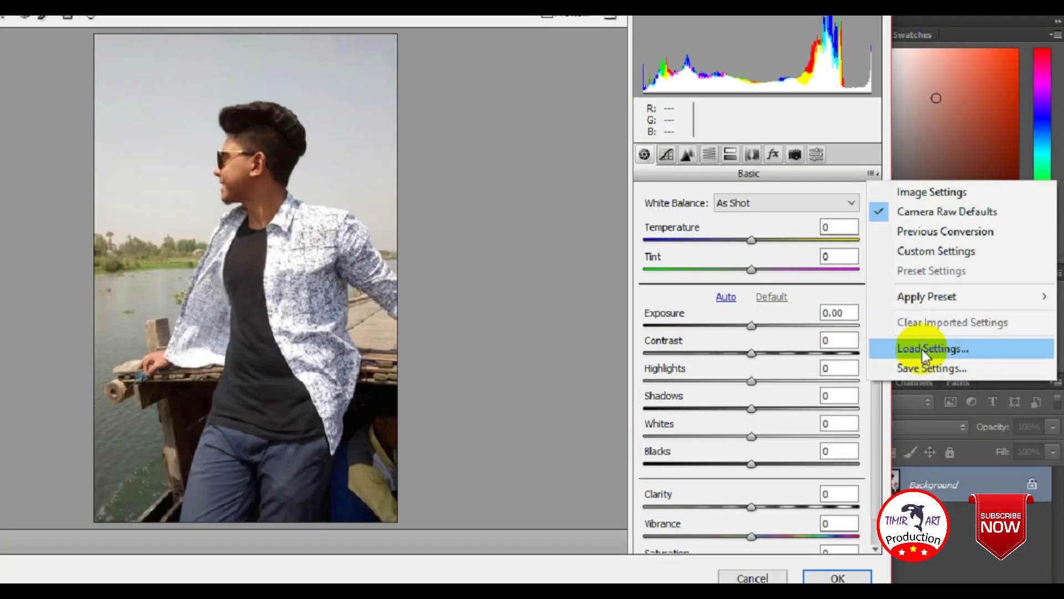
pyautogui.click(811, 303)
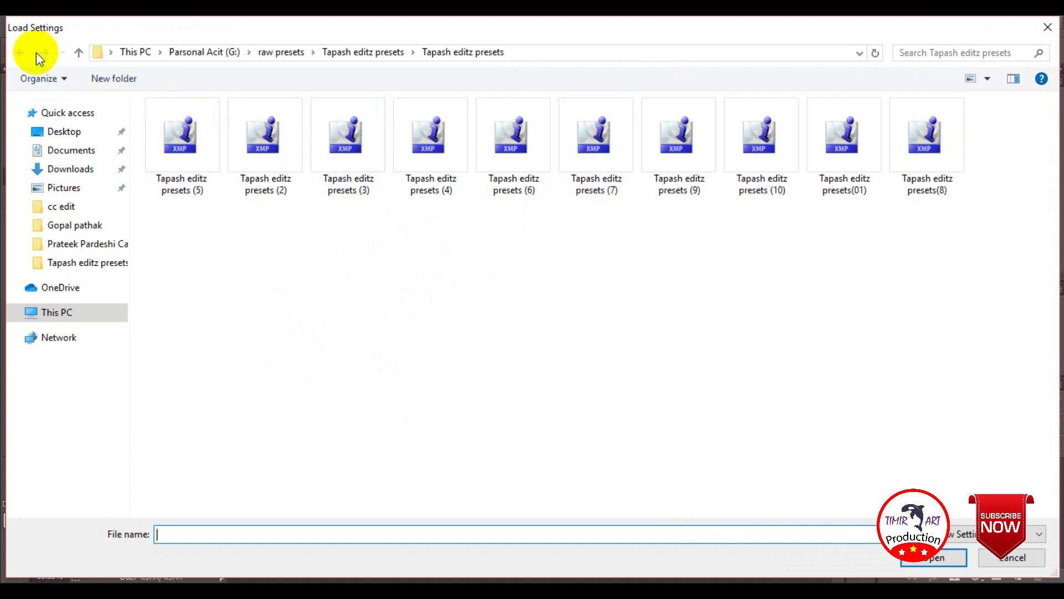
pyautogui.click(259, 53)
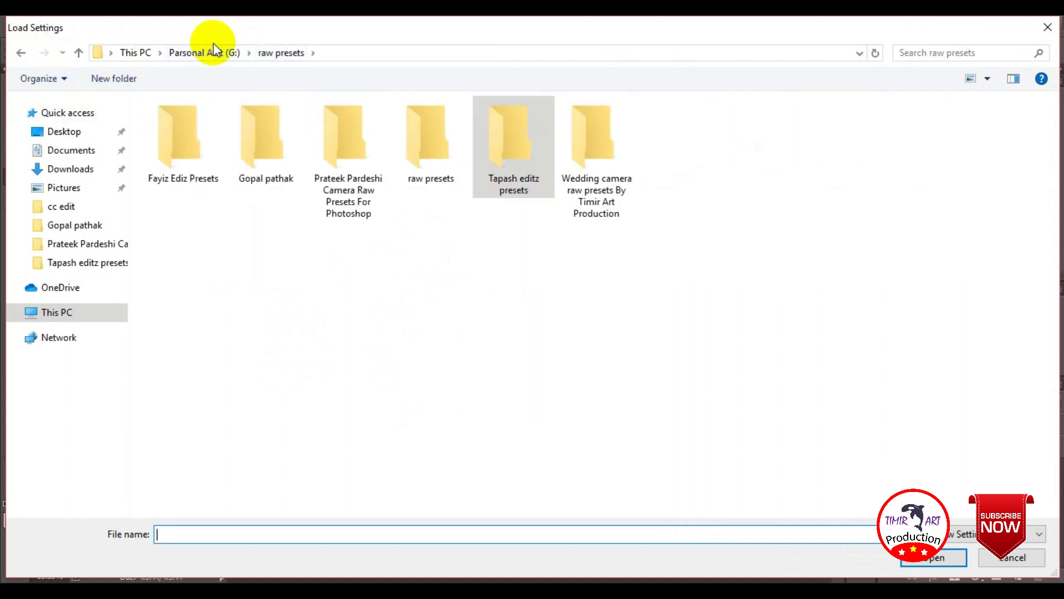
pyautogui.doubleClick(268, 143)
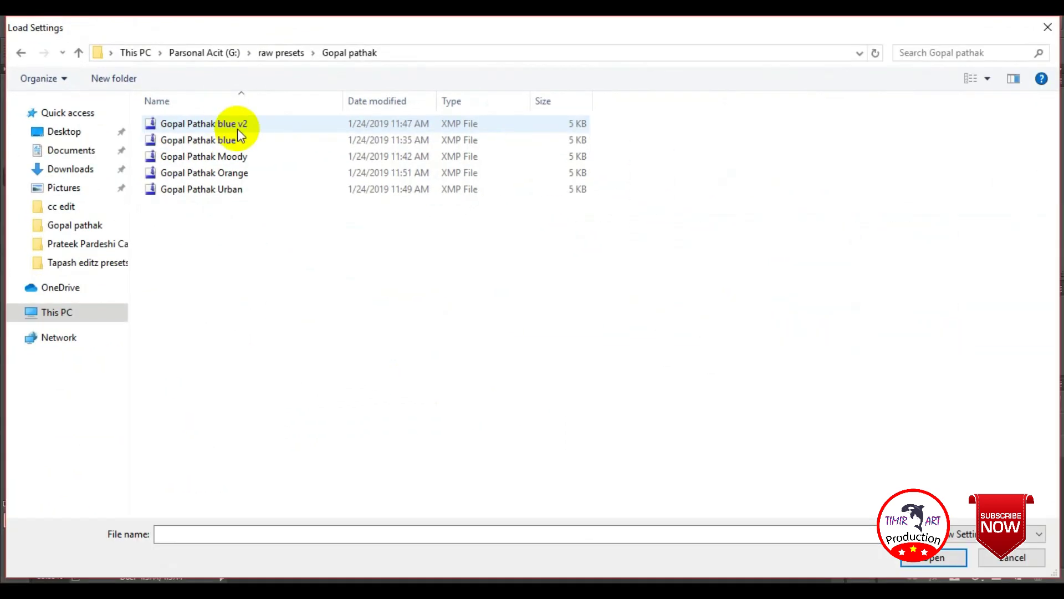
pyautogui.doubleClick(237, 125)
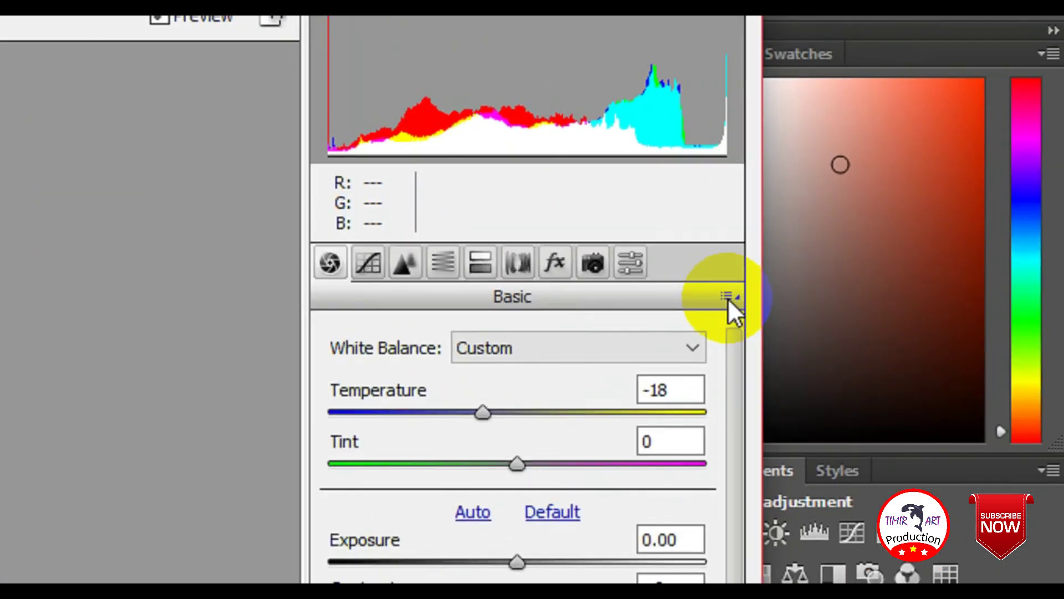
pyautogui.click(727, 298)
pyautogui.click(909, 283)
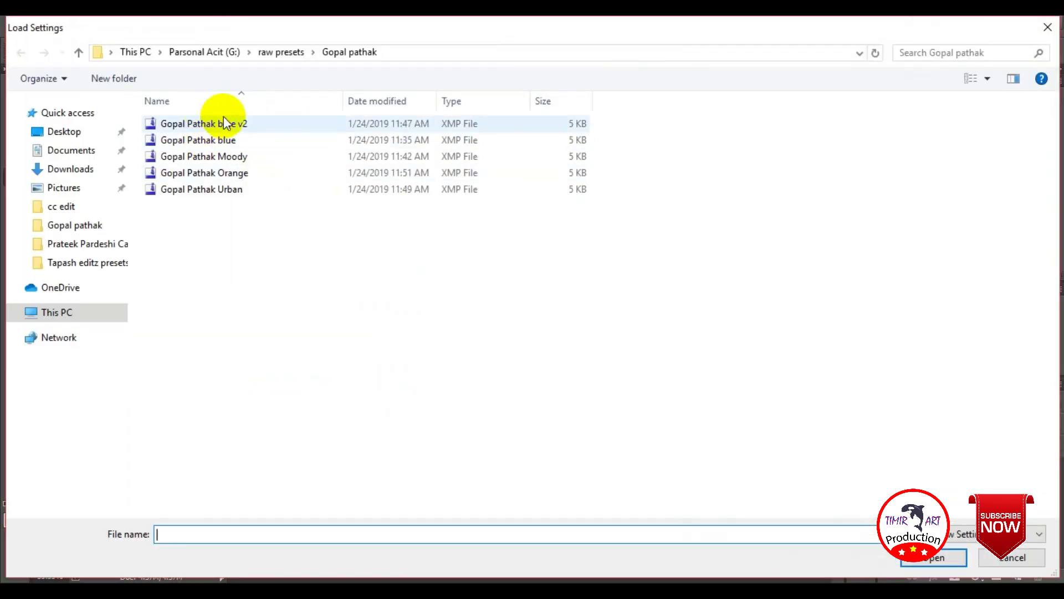
pyautogui.doubleClick(207, 141)
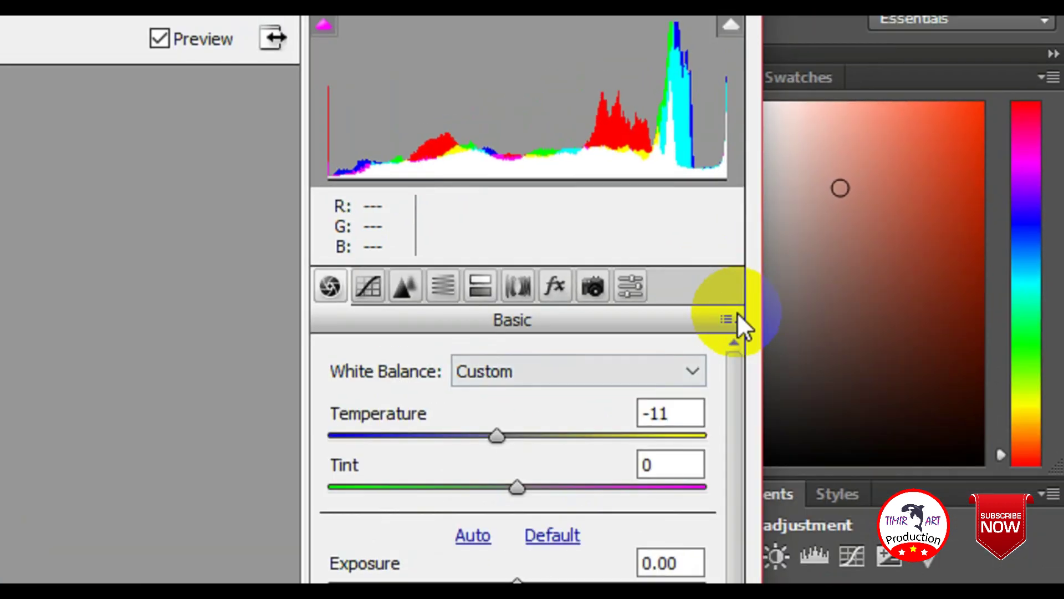
pyautogui.click(895, 202)
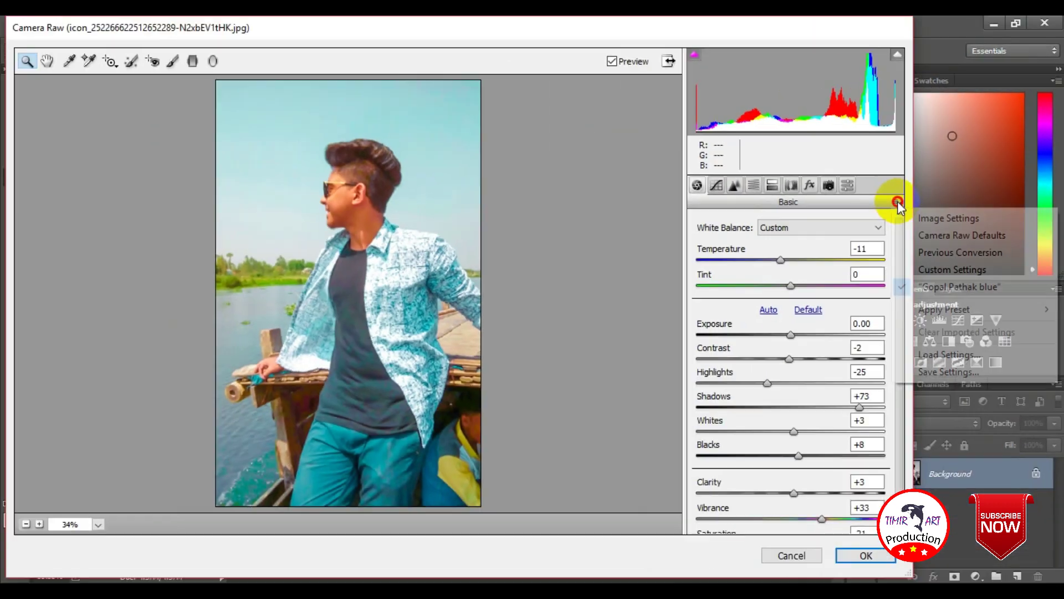
pyautogui.click(942, 355)
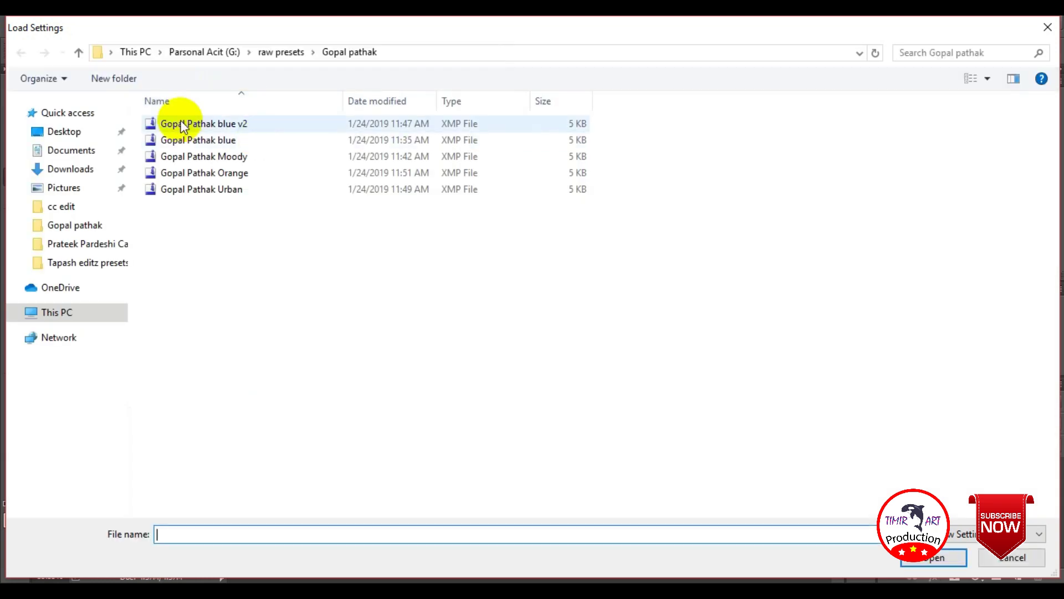
pyautogui.doubleClick(183, 124)
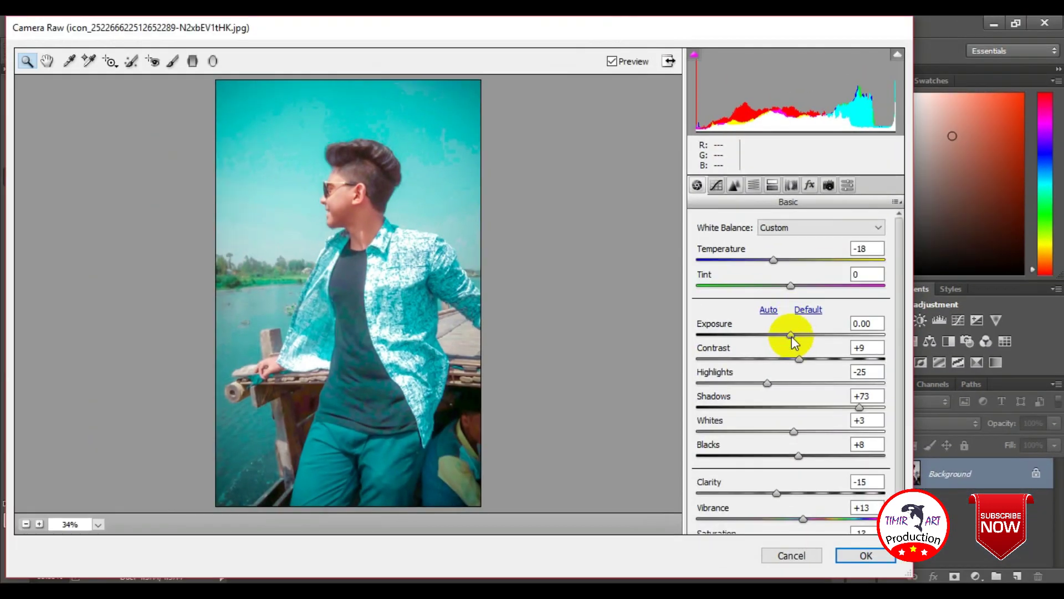
# Drag the Basic sliders to Contrast +25, Highlights -36, Shadows +38, Whites +13 and Blacks +29.
pyautogui.moveTo(791, 335)
pyautogui.mouseDown()
pyautogui.moveTo(834, 359)
pyautogui.moveTo(804, 359)
pyautogui.moveTo(814, 360)
pyautogui.moveTo(807, 381)
pyautogui.moveTo(709, 360)
pyautogui.moveTo(764, 379)
pyautogui.mouseUp()
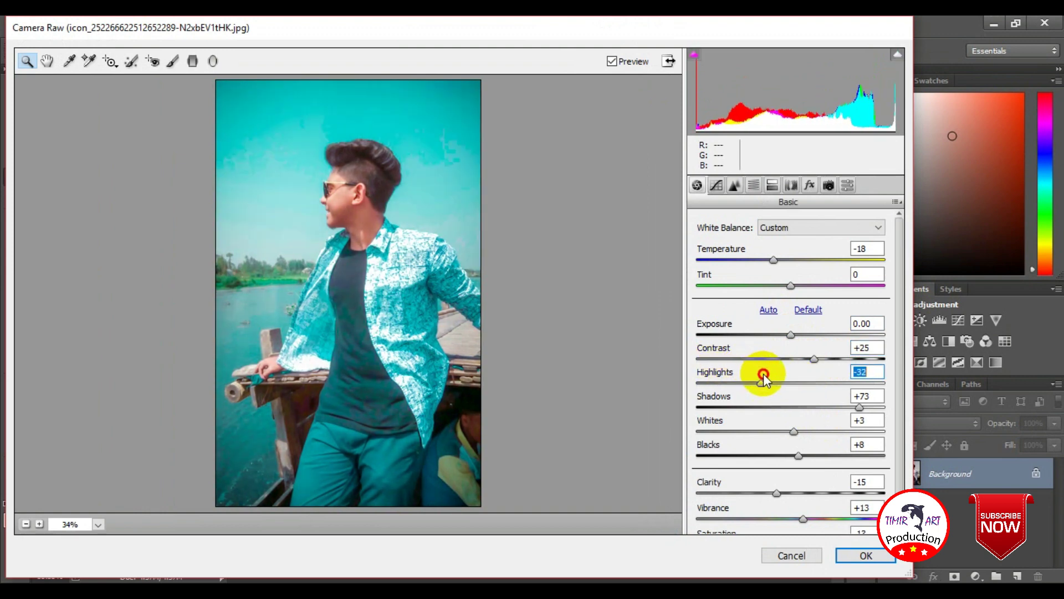
pyautogui.moveTo(859, 406)
pyautogui.mouseDown()
pyautogui.moveTo(786, 394)
pyautogui.moveTo(826, 397)
pyautogui.mouseUp()
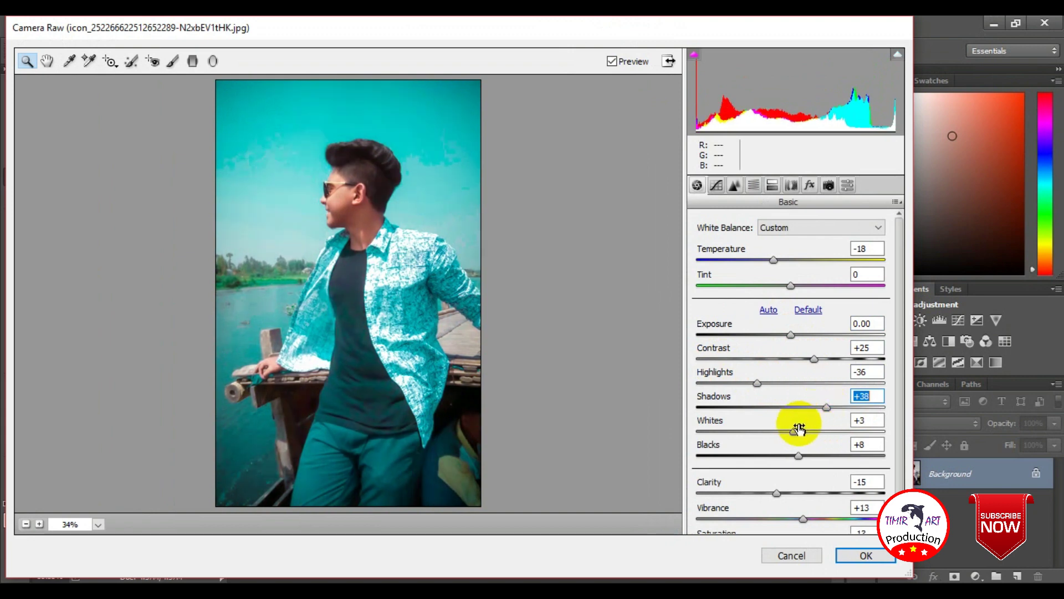
pyautogui.moveTo(790, 434)
pyautogui.mouseDown()
pyautogui.moveTo(836, 440)
pyautogui.moveTo(736, 410)
pyautogui.moveTo(800, 422)
pyautogui.mouseUp()
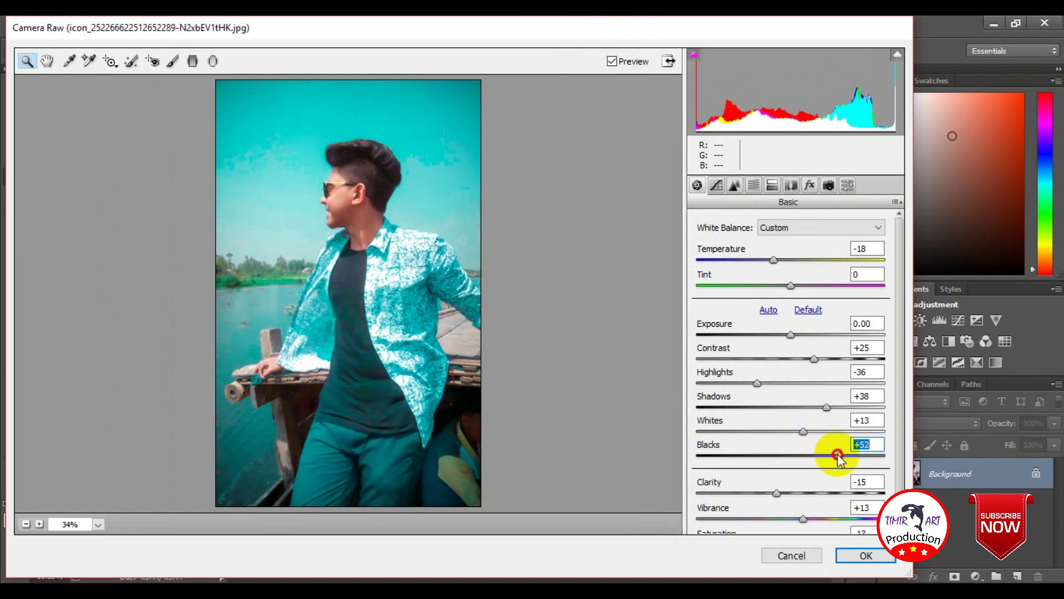
pyautogui.moveTo(837, 454); pyautogui.dragTo(813, 455)
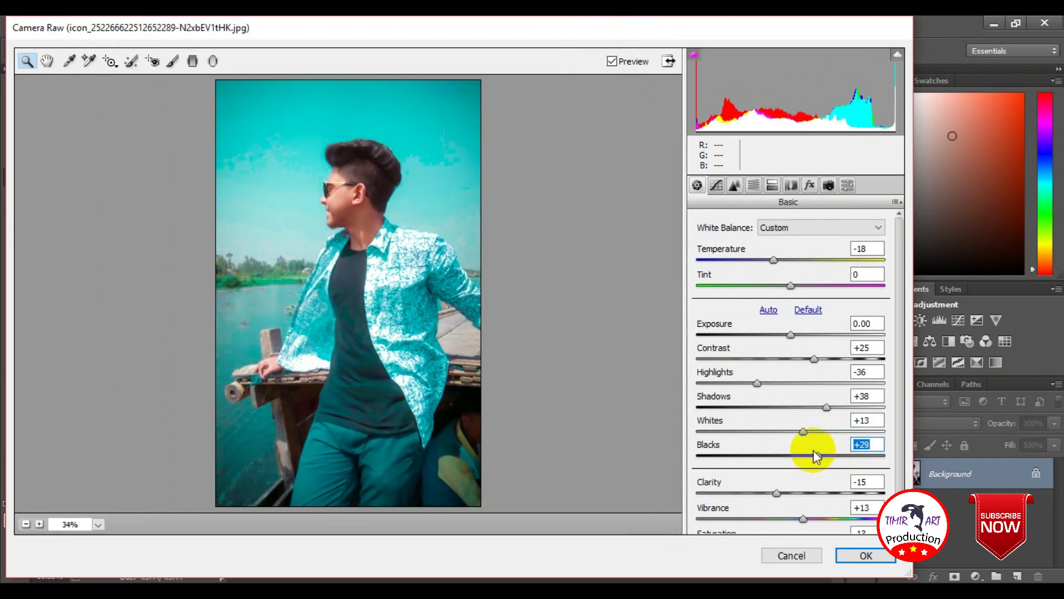
# Brighten the Oranges, Reds, Aquas and Blues in Camera Raw's HSL Luminance settings.
pyautogui.click(753, 186)
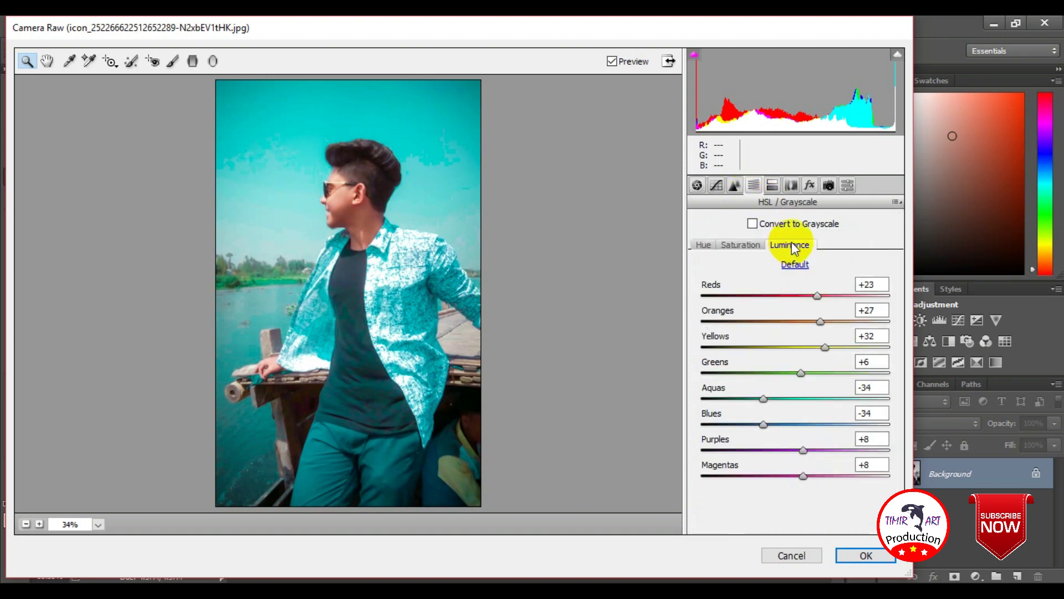
pyautogui.moveTo(821, 325); pyautogui.dragTo(856, 326)
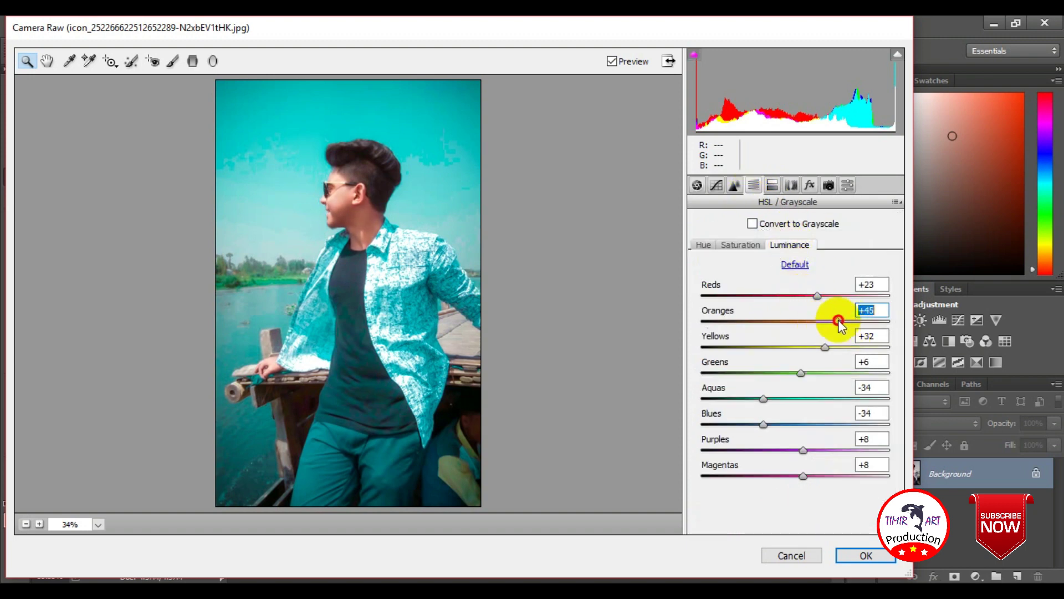
pyautogui.moveTo(817, 295); pyautogui.dragTo(886, 305)
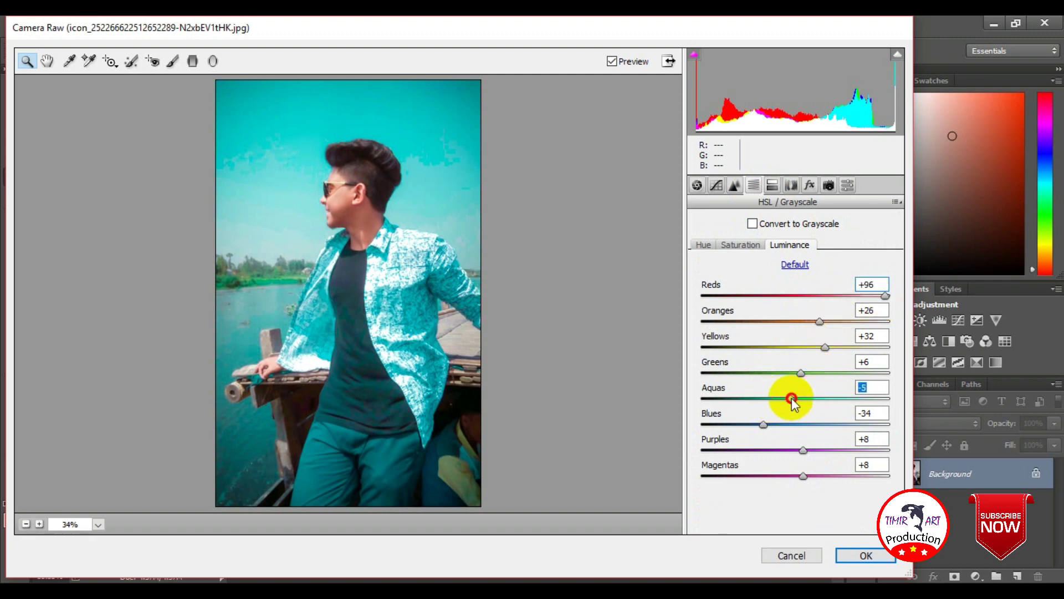
pyautogui.moveTo(791, 399)
pyautogui.mouseDown()
pyautogui.moveTo(863, 413)
pyautogui.moveTo(920, 404)
pyautogui.mouseUp()
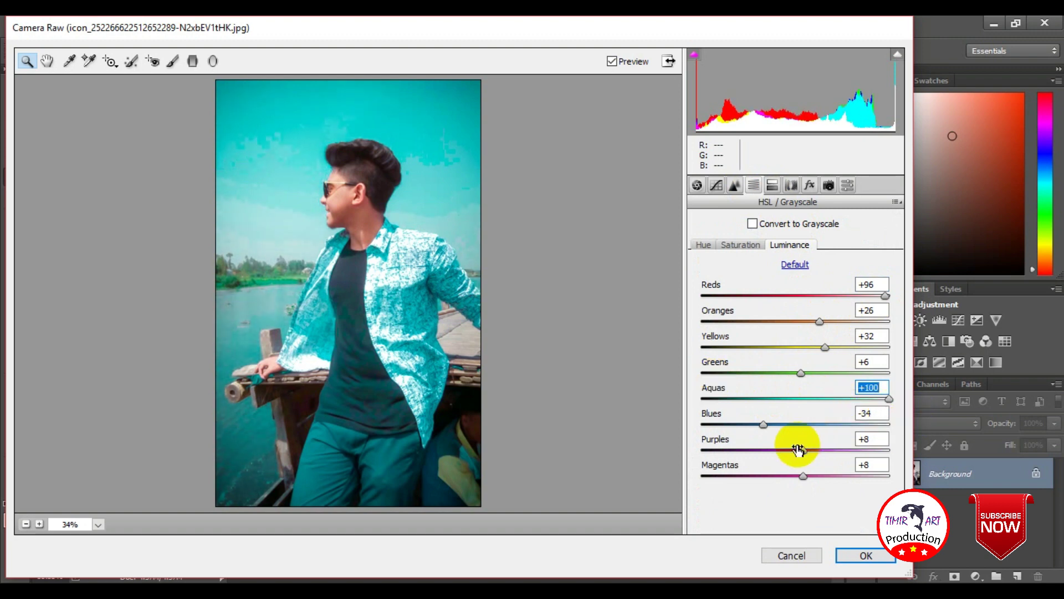
pyautogui.moveTo(764, 424)
pyautogui.mouseDown()
pyautogui.moveTo(869, 426)
pyautogui.moveTo(766, 423)
pyautogui.moveTo(775, 423)
pyautogui.mouseUp()
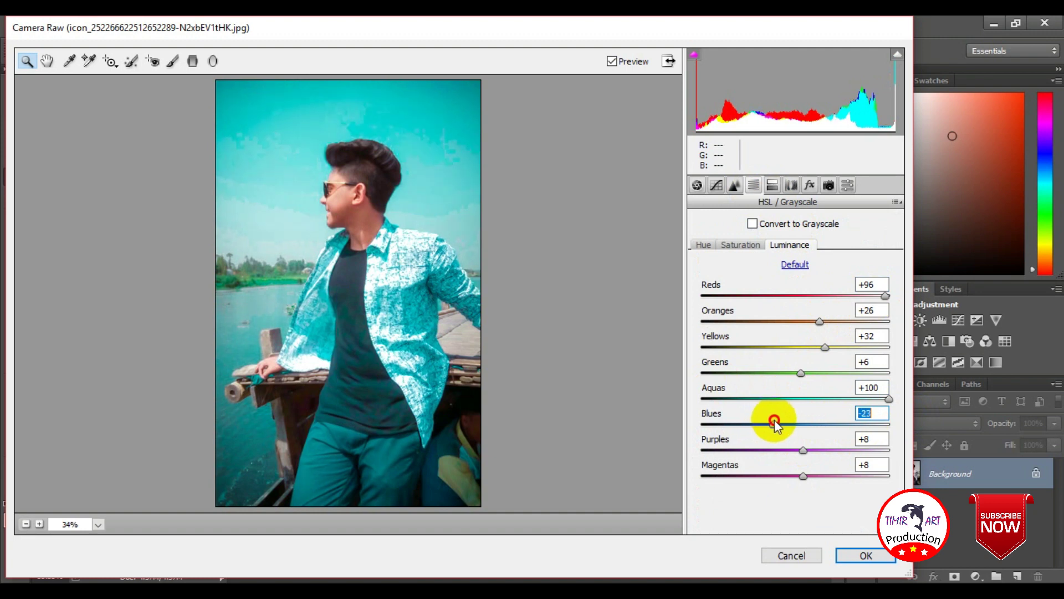
# Raise Blues saturation and reduce Oranges saturation in the HSL Saturation settings.
pyautogui.click(740, 244)
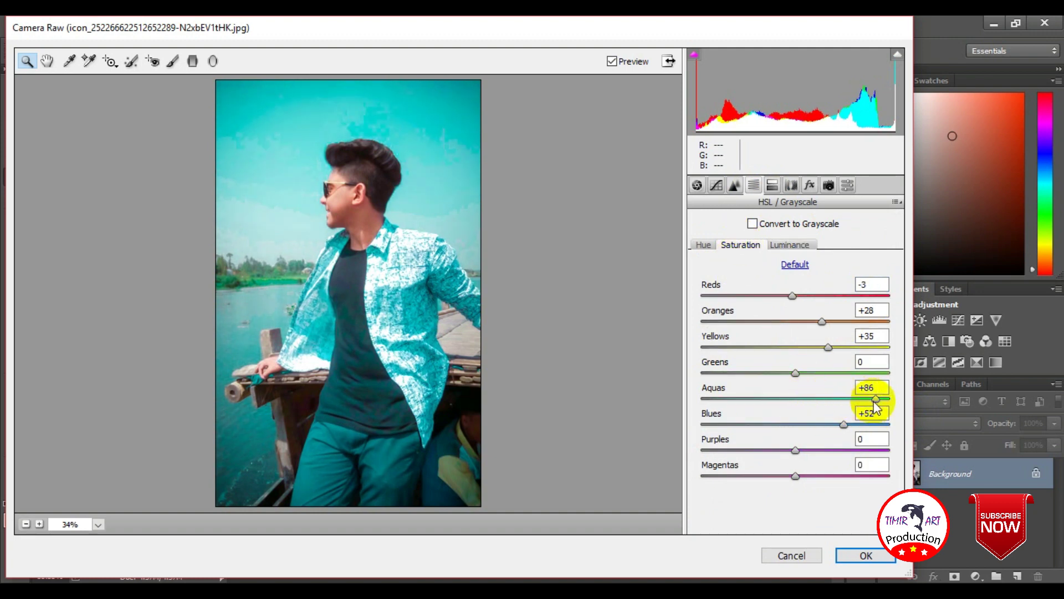
pyautogui.moveTo(844, 426)
pyautogui.mouseDown()
pyautogui.moveTo(900, 426)
pyautogui.moveTo(838, 415)
pyautogui.moveTo(847, 417)
pyautogui.mouseUp()
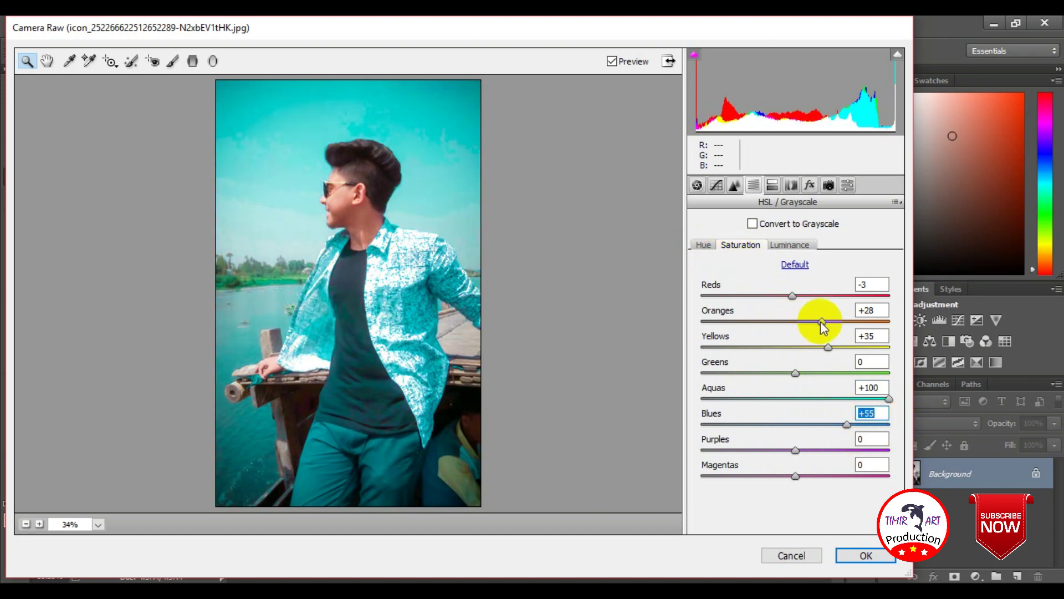
pyautogui.moveTo(822, 322)
pyautogui.mouseDown()
pyautogui.moveTo(832, 323)
pyautogui.moveTo(804, 325)
pyautogui.mouseUp()
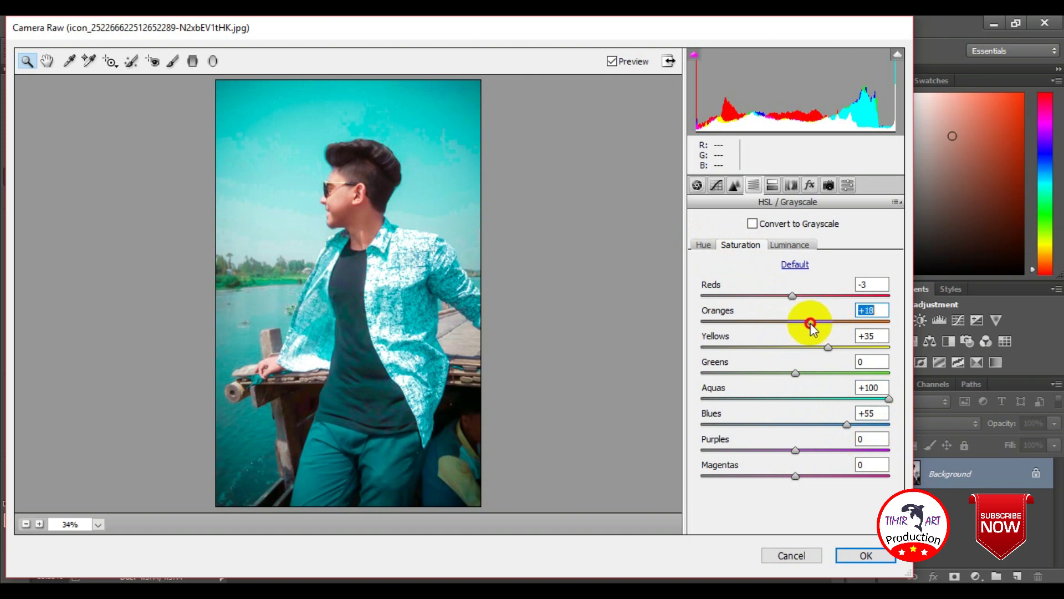
# Shift the Blues hue to -74 and lower Clarity to -14.
pyautogui.click(702, 245)
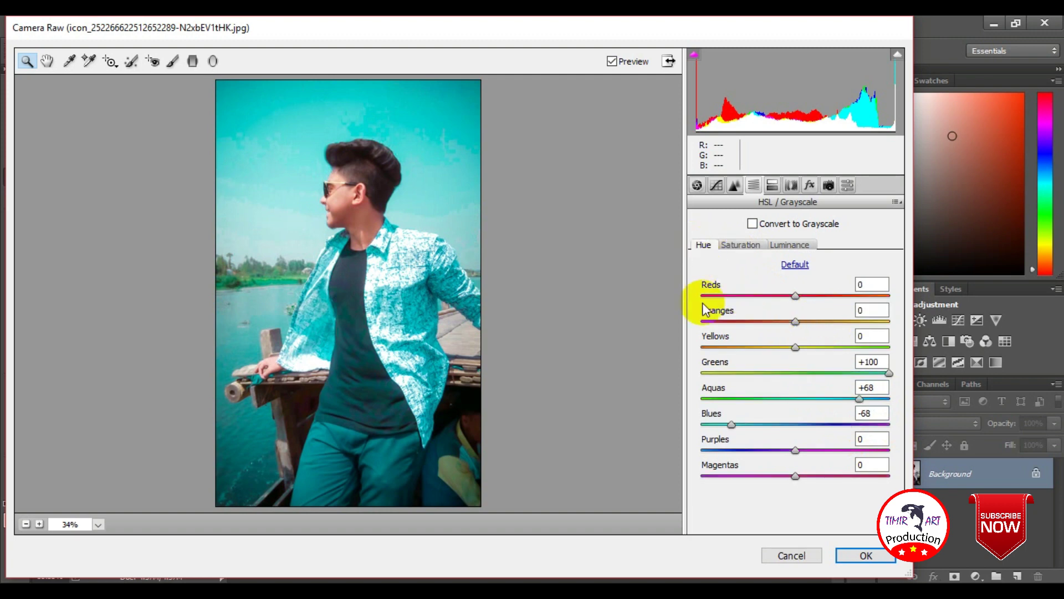
pyautogui.moveTo(732, 424)
pyautogui.mouseDown()
pyautogui.moveTo(766, 425)
pyautogui.moveTo(723, 424)
pyautogui.mouseUp()
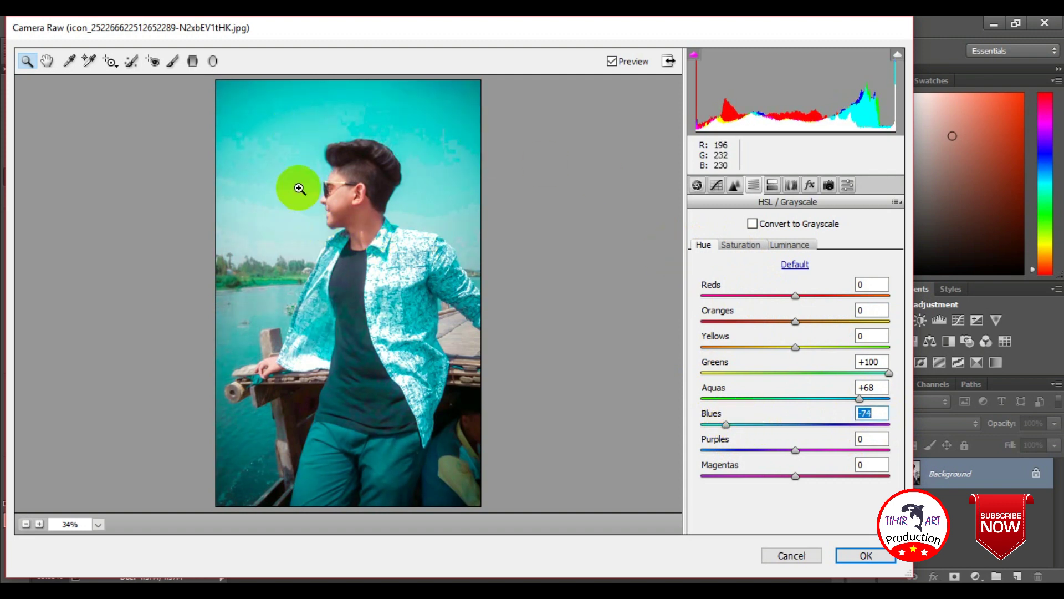
pyautogui.click(694, 186)
pyautogui.moveTo(796, 491)
pyautogui.mouseDown()
pyautogui.moveTo(779, 491)
pyautogui.moveTo(793, 492)
pyautogui.mouseUp()
pyautogui.moveTo(818, 456)
pyautogui.mouseDown()
pyautogui.moveTo(862, 457)
pyautogui.moveTo(834, 458)
pyautogui.mouseUp()
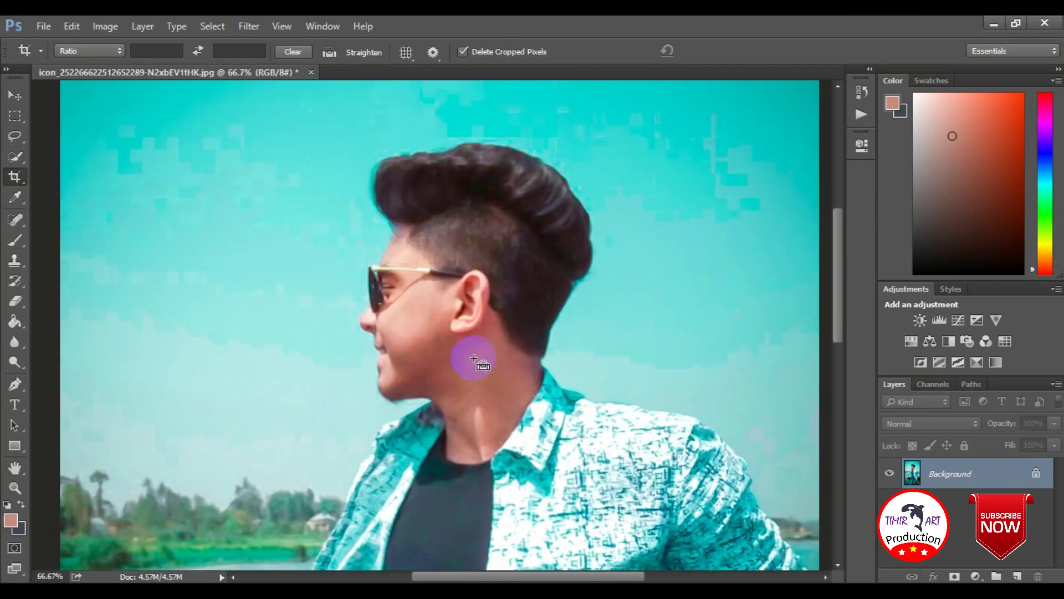
# Select the Blur tool and shrink its brush to about 51 px.
pyautogui.click(14, 342)
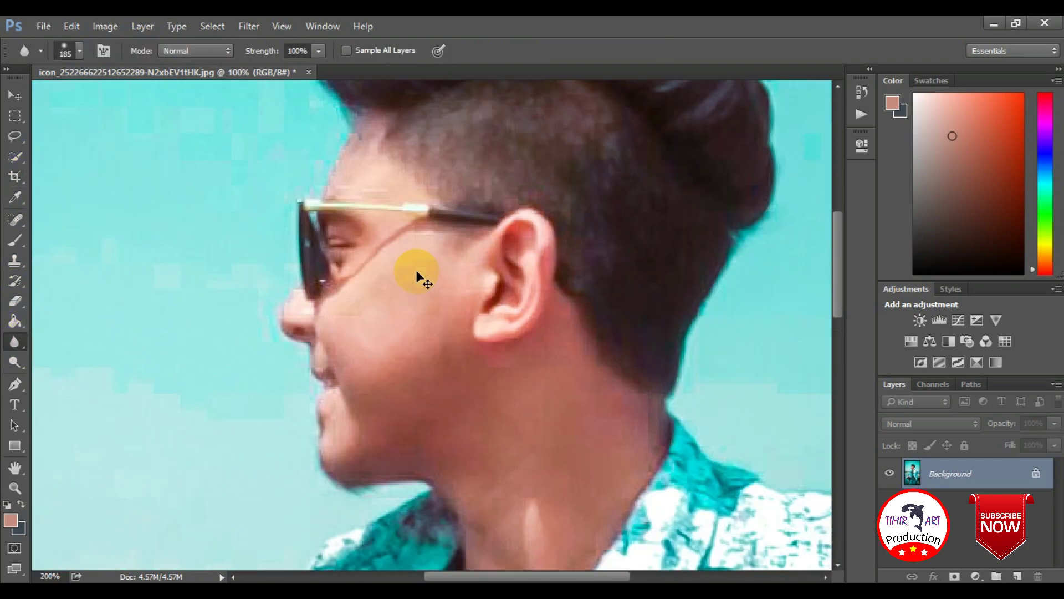
pyautogui.rightClick(421, 280)
pyautogui.moveTo(530, 321); pyautogui.dragTo(512, 321)
pyautogui.hotkey('ctrl', '+')
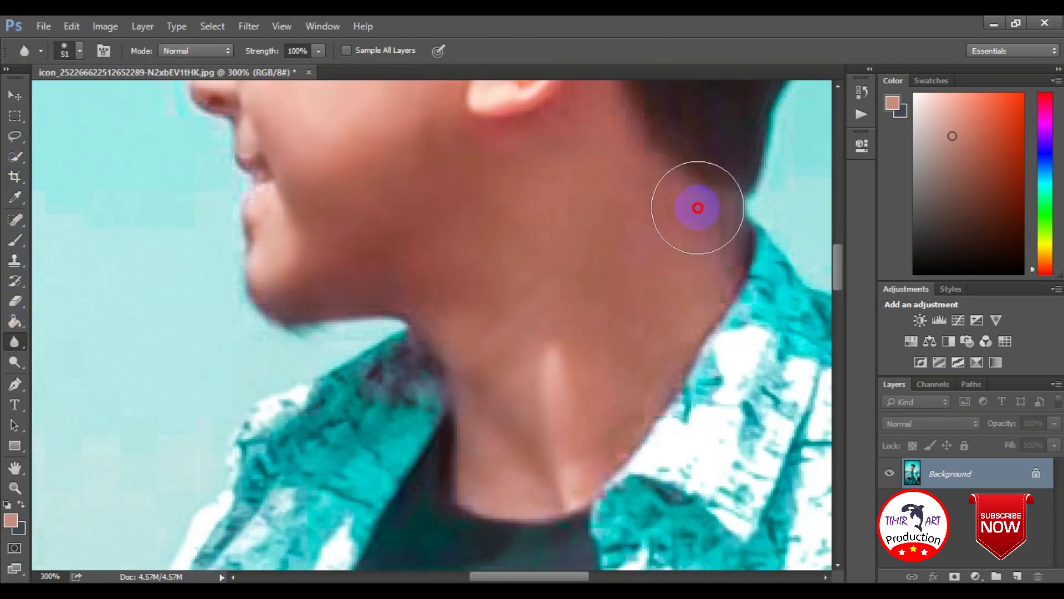
pyautogui.scroll(5, 542, 404)
pyautogui.rightClick(335, 312)
pyautogui.moveTo(444, 353); pyautogui.dragTo(422, 354)
pyautogui.scroll(-5, 509, 279)
pyautogui.scroll(-5, 564, 464)
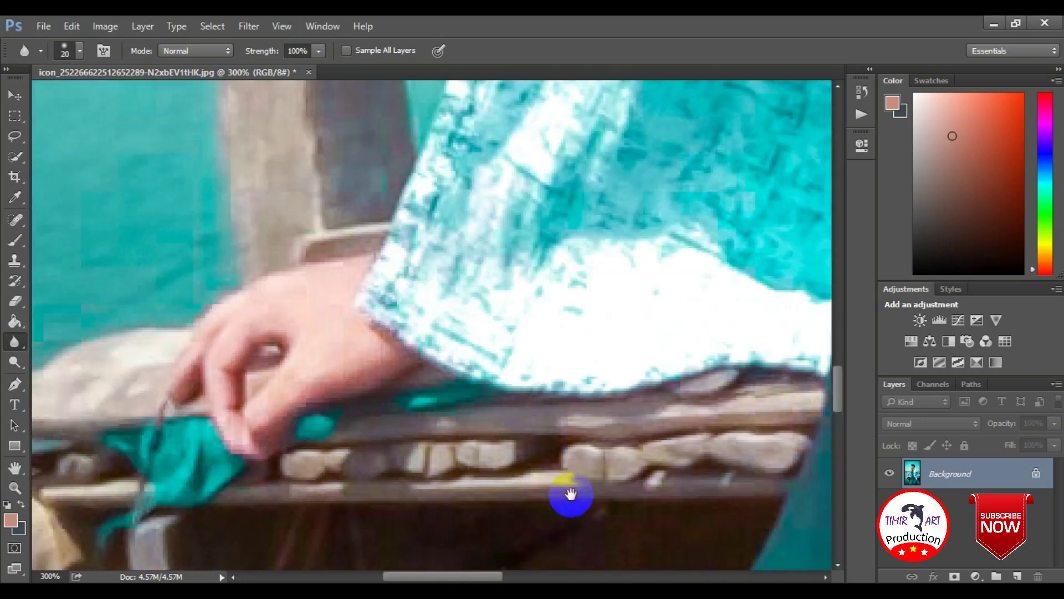
# Blur the rough edges around the hand, then convert the Background into Layer 0.
pyautogui.moveTo(323, 373); pyautogui.dragTo(207, 337)
pyautogui.hscroll(5, 323, 339)
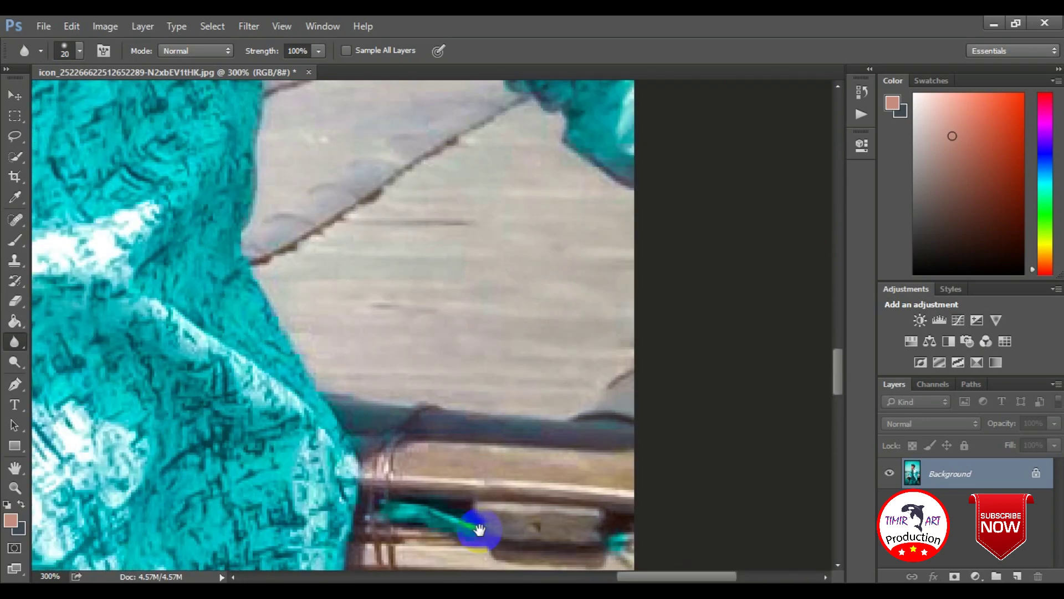
pyautogui.scroll(10, 499, 488)
pyautogui.scroll(3, 499, 388)
pyautogui.scroll(-5, 488, 316)
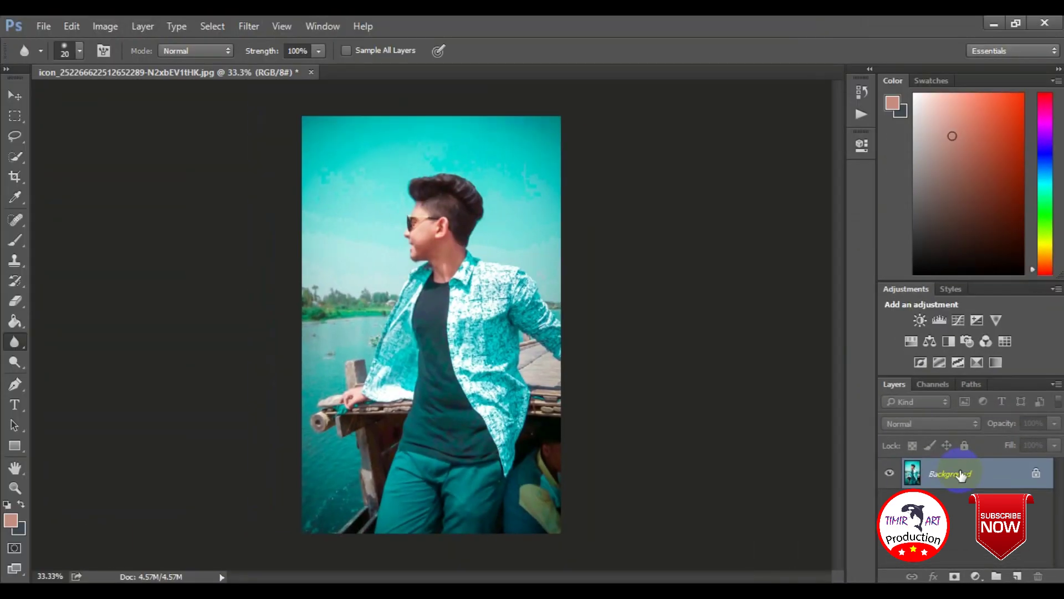
pyautogui.doubleClick(961, 475)
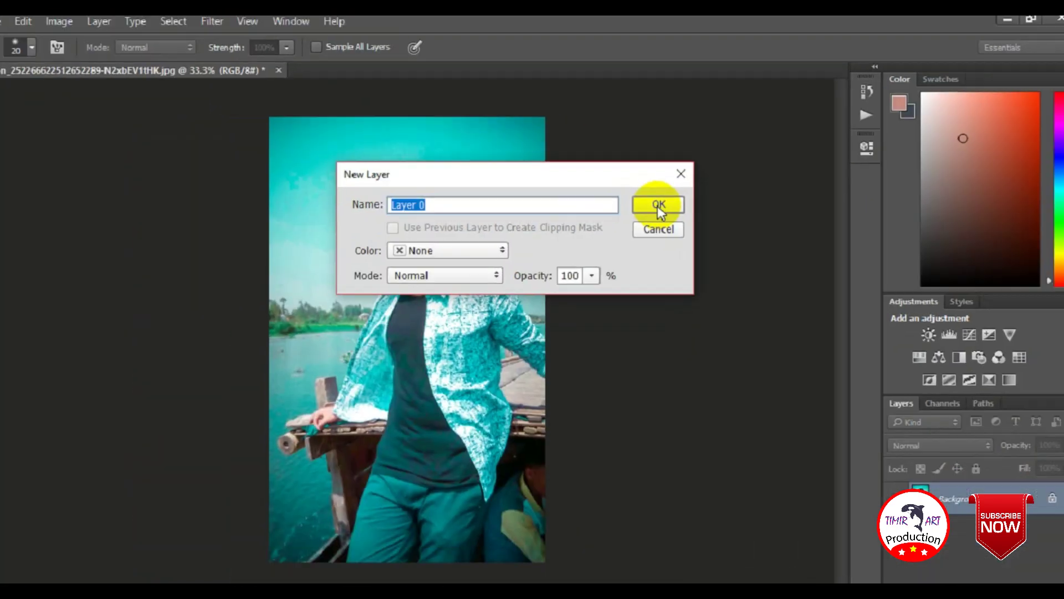
pyautogui.click(666, 197)
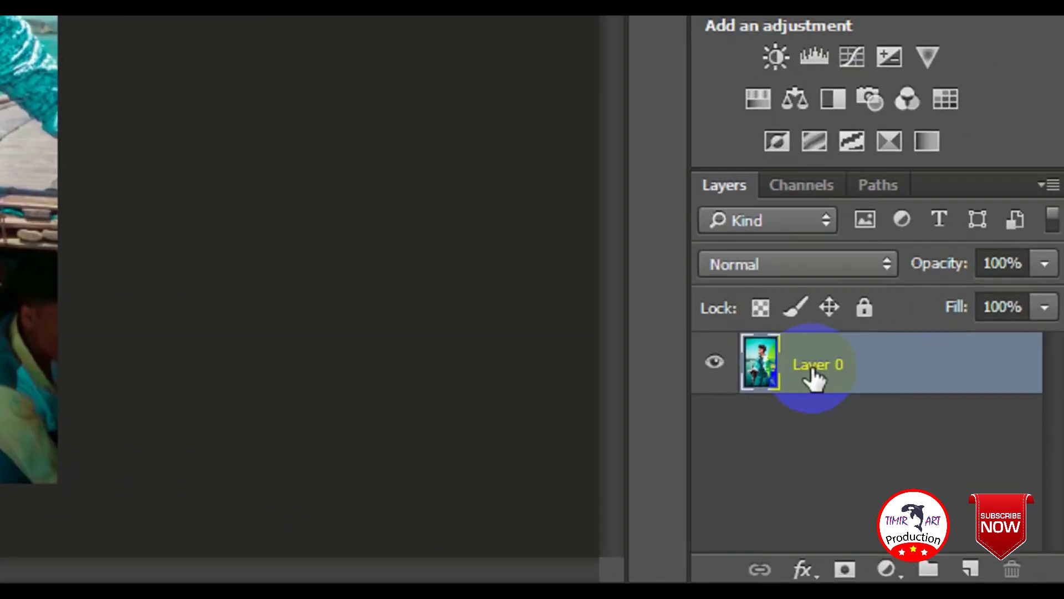
# Duplicate Layer 0 and make the new Layer 0 copy the active layer.
pyautogui.moveTo(941, 472)
pyautogui.mouseDown()
pyautogui.moveTo(1018, 565)
pyautogui.moveTo(970, 569)
pyautogui.mouseUp()
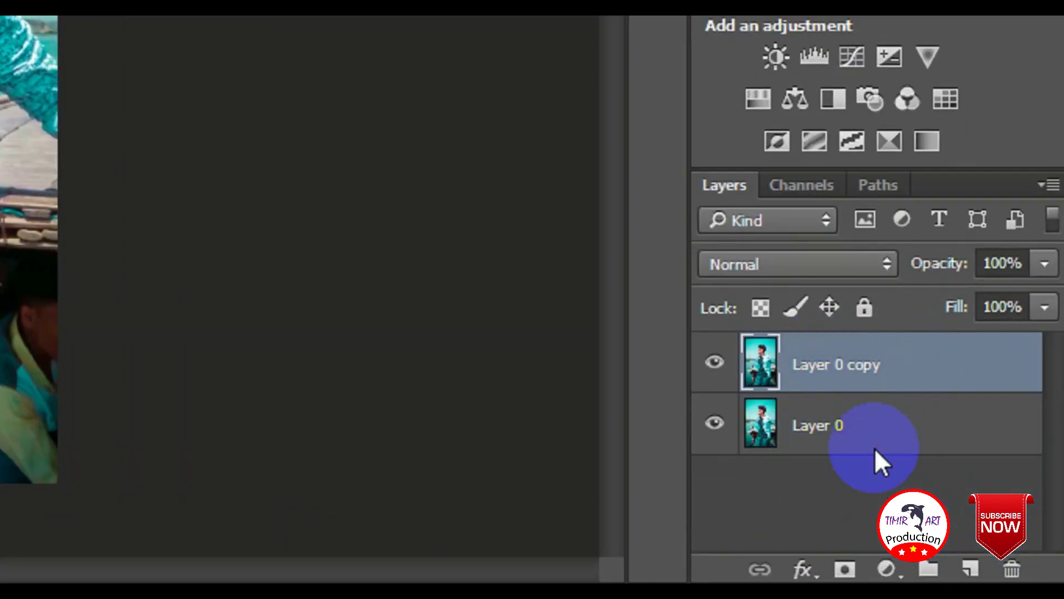
pyautogui.click(853, 475)
pyautogui.click(833, 366)
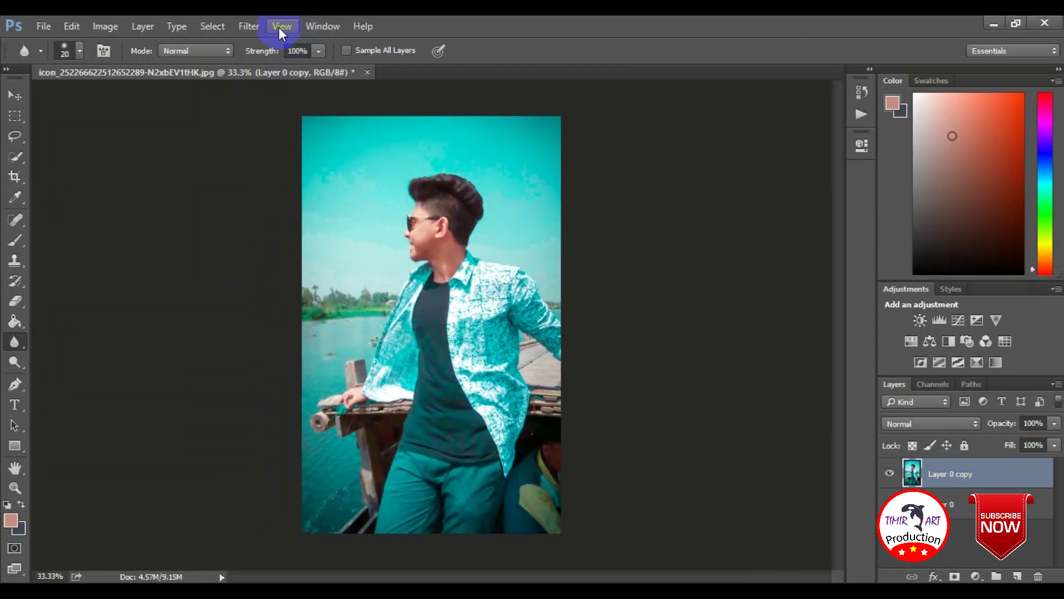
pyautogui.press('F7')
pyautogui.press('F7')
pyautogui.press('F6')
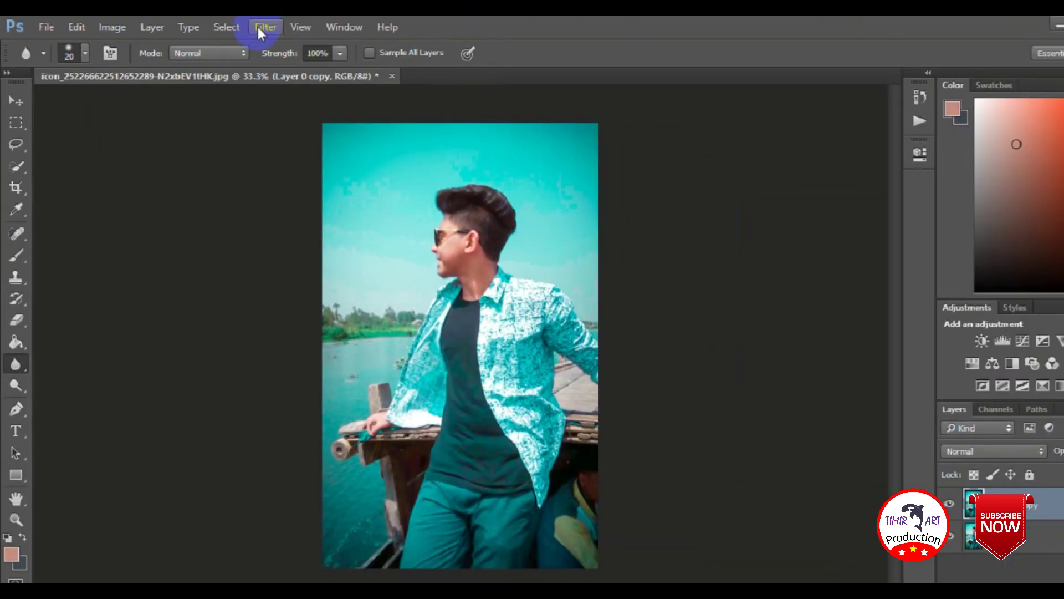
# On Layer 0 copy, set Camera Raw noise reduction to Luminance 100 and Luminance Detail 40.
pyautogui.click(256, 27)
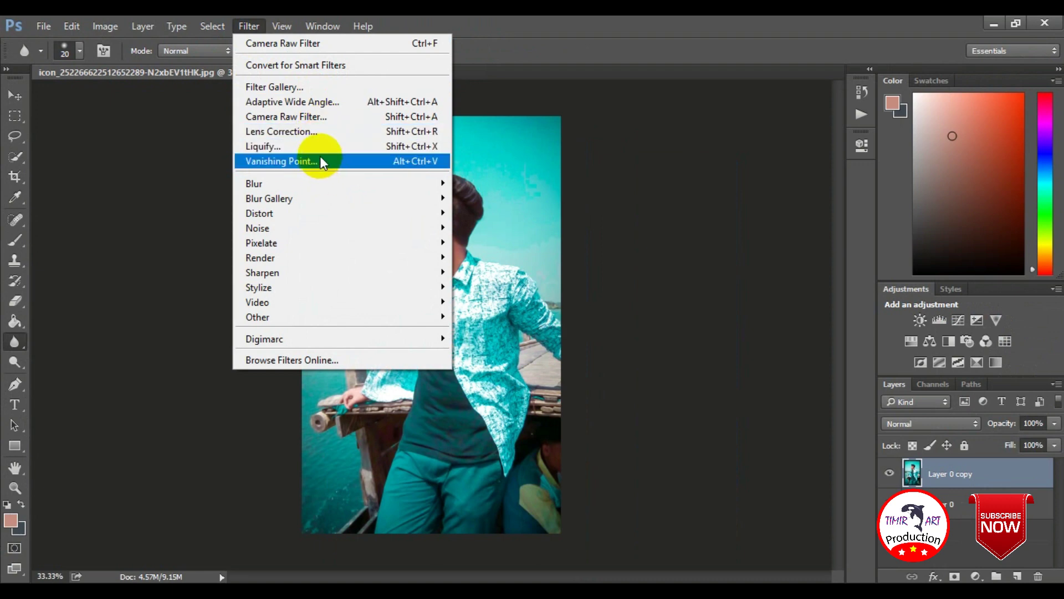
pyautogui.click(308, 116)
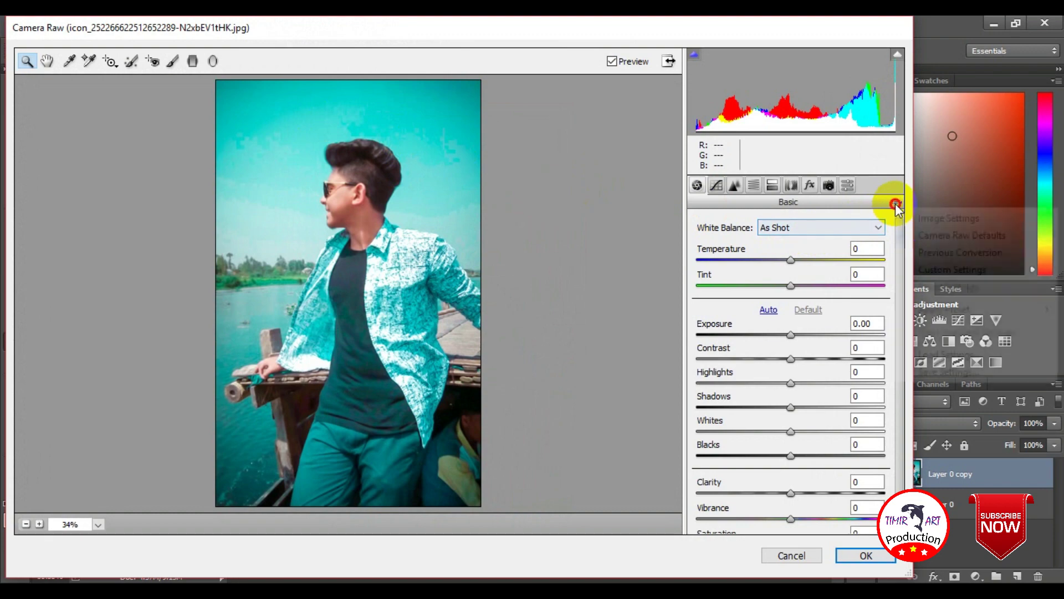
pyautogui.click(897, 202)
pyautogui.click(896, 203)
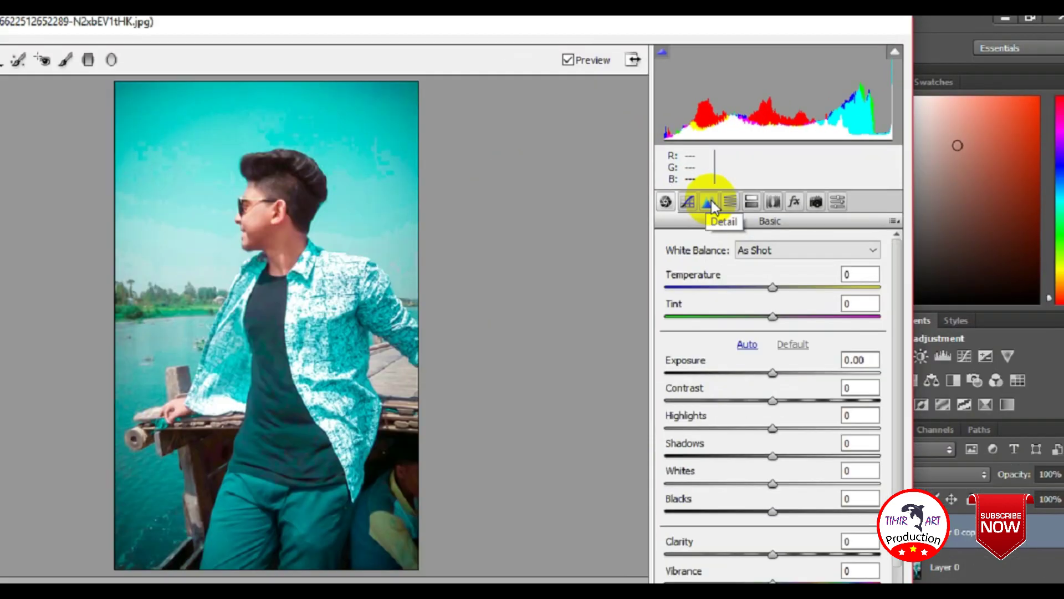
pyautogui.click(735, 185)
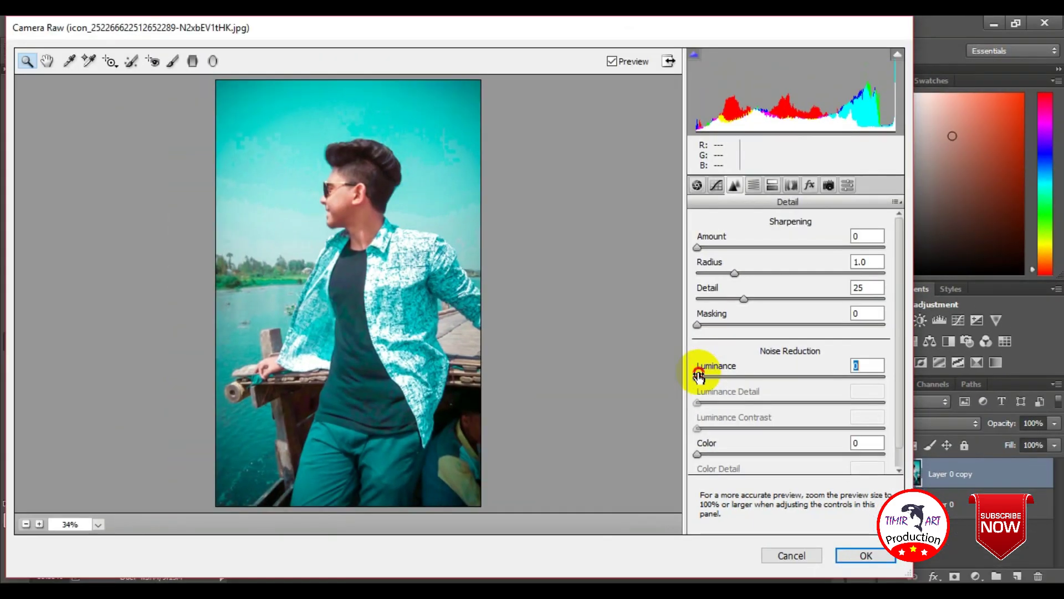
pyautogui.moveTo(699, 377); pyautogui.dragTo(739, 377)
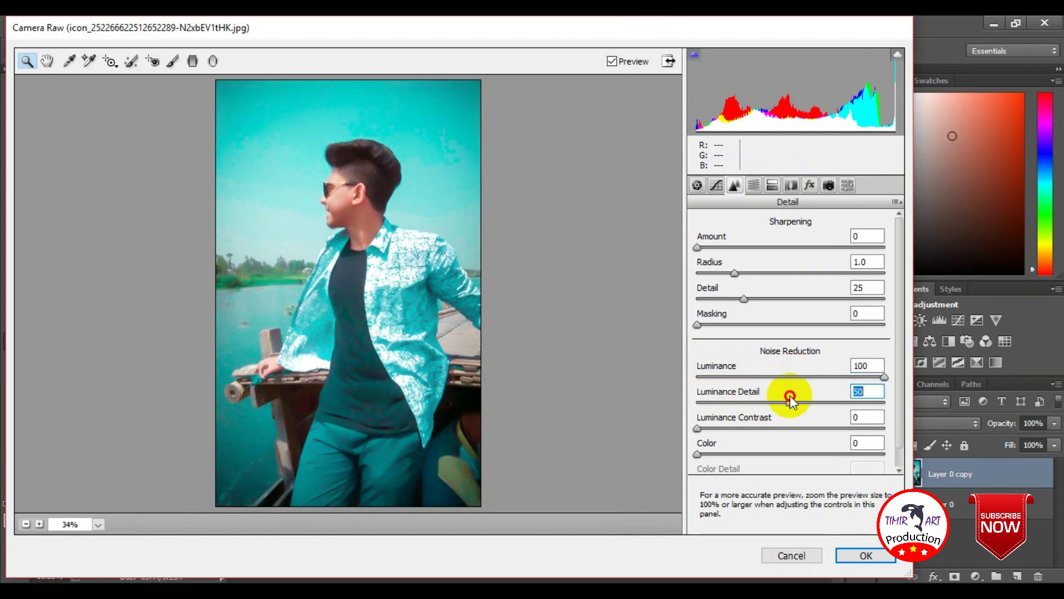
pyautogui.moveTo(789, 394); pyautogui.dragTo(773, 399)
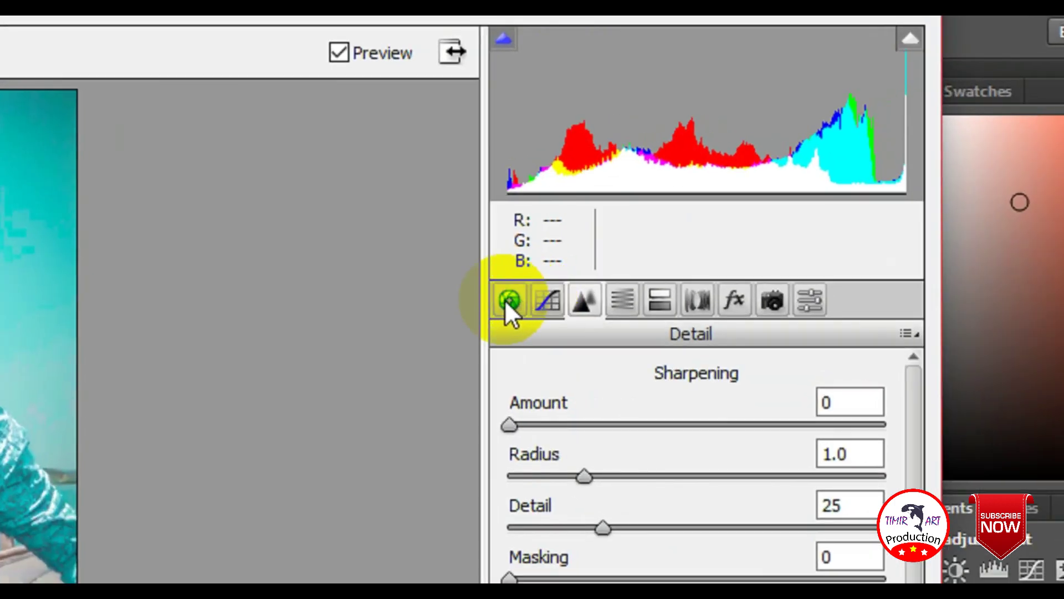
pyautogui.click(506, 299)
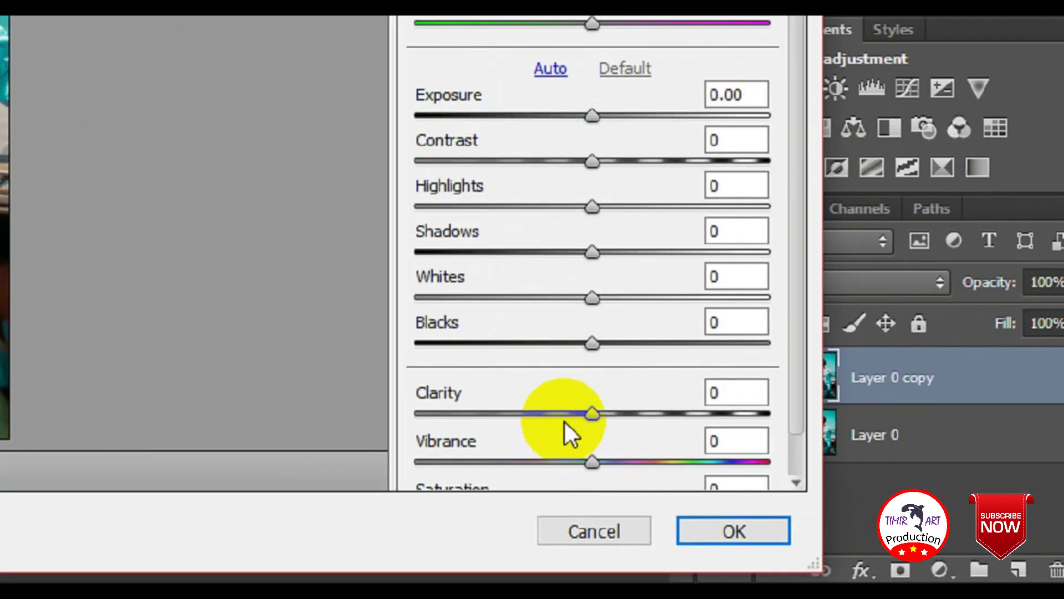
# Raise Clarity to +57, set Reds luminance +33 and Oranges +8, and apply Camera Raw.
pyautogui.moveTo(791, 493); pyautogui.dragTo(873, 495)
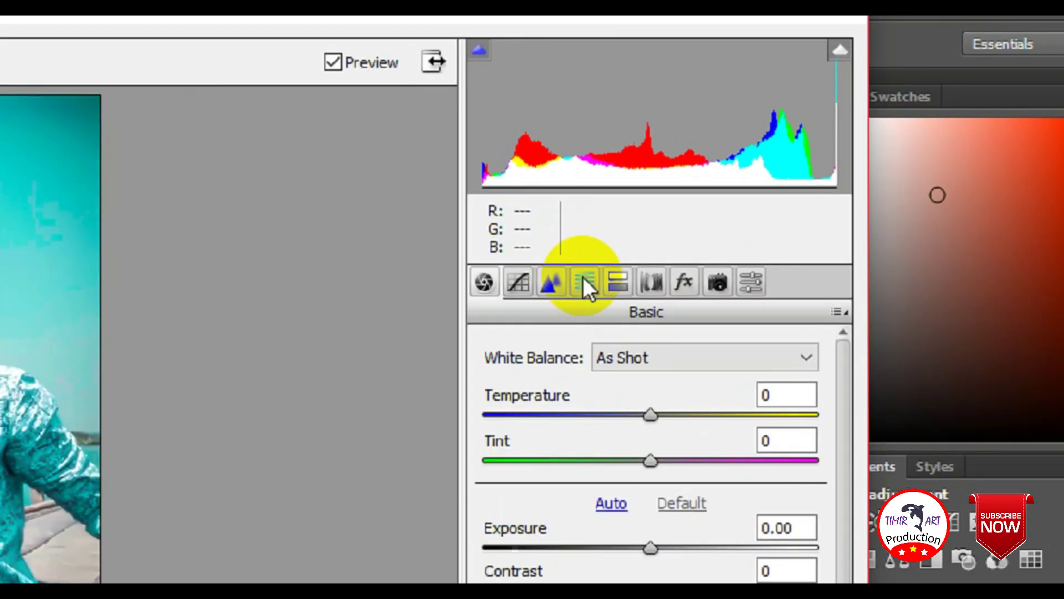
pyautogui.click(753, 185)
pyautogui.moveTo(796, 322); pyautogui.dragTo(823, 324)
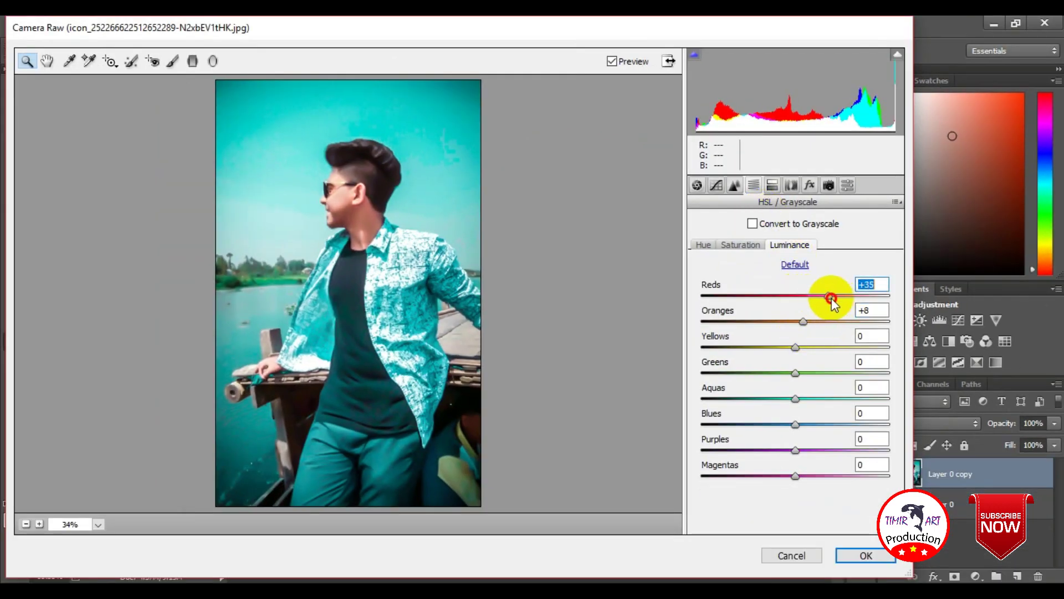
pyautogui.moveTo(876, 300); pyautogui.dragTo(830, 300)
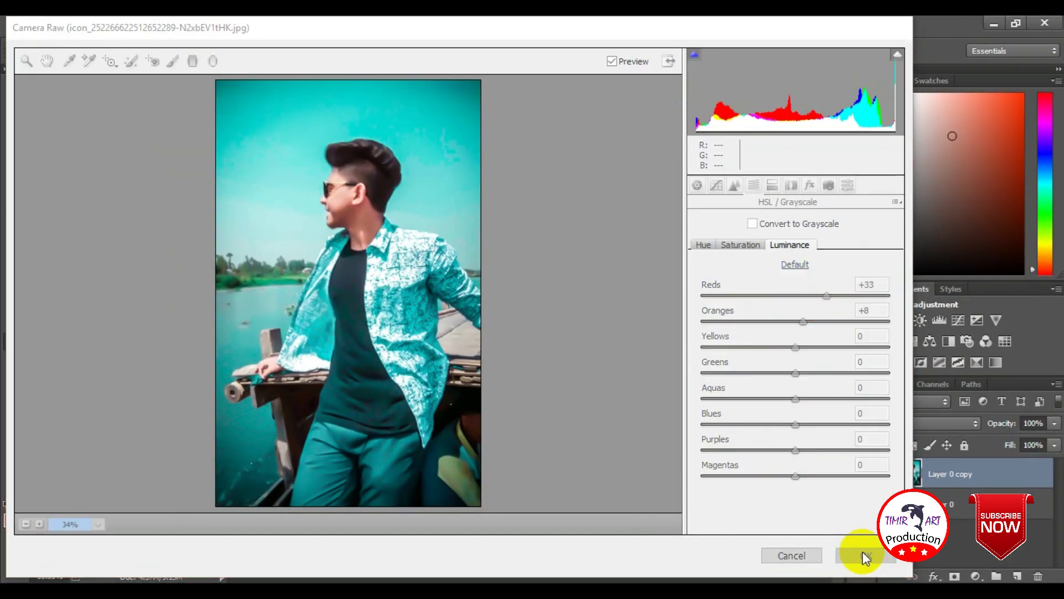
pyautogui.click(862, 551)
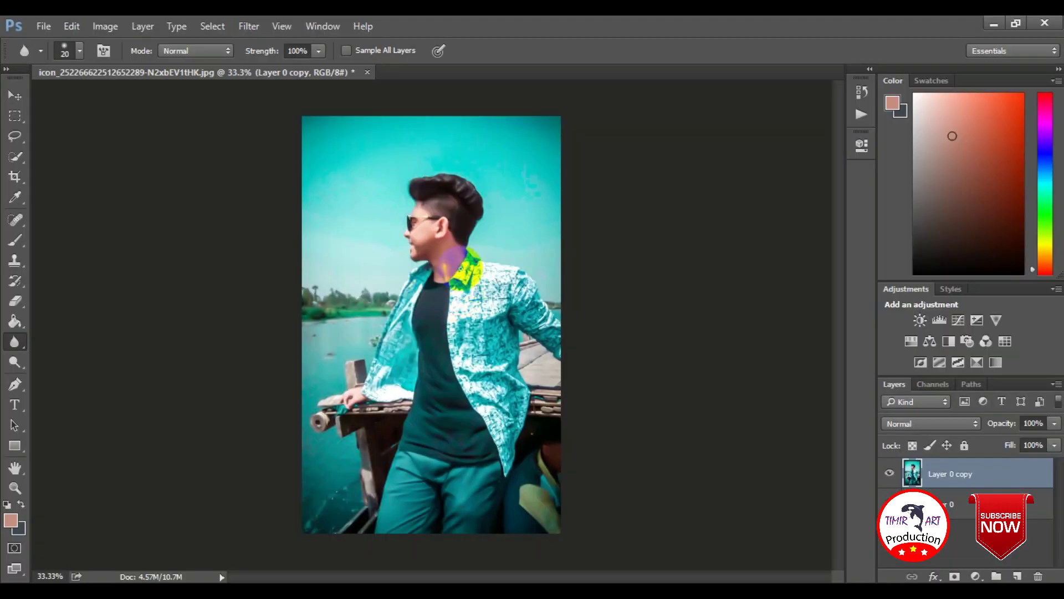
# Pan around the zoomed-in portrait to inspect the teal grade.
pyautogui.scroll(4, 411, 230)
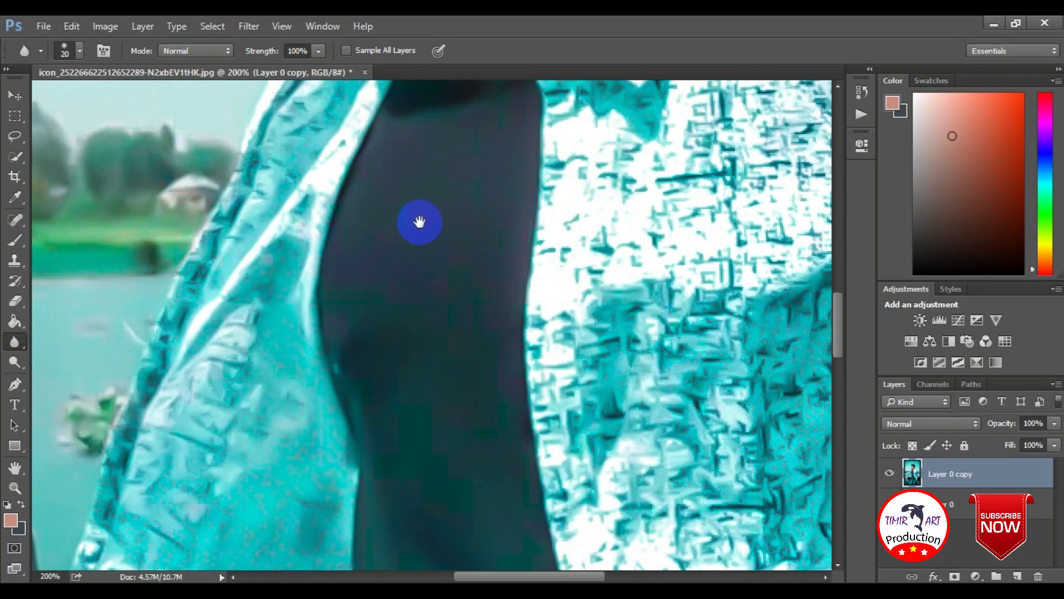
pyautogui.scroll(2, 470, 300)
pyautogui.hscroll(-2, 460, 278)
pyautogui.hscroll(-5, 513, 281)
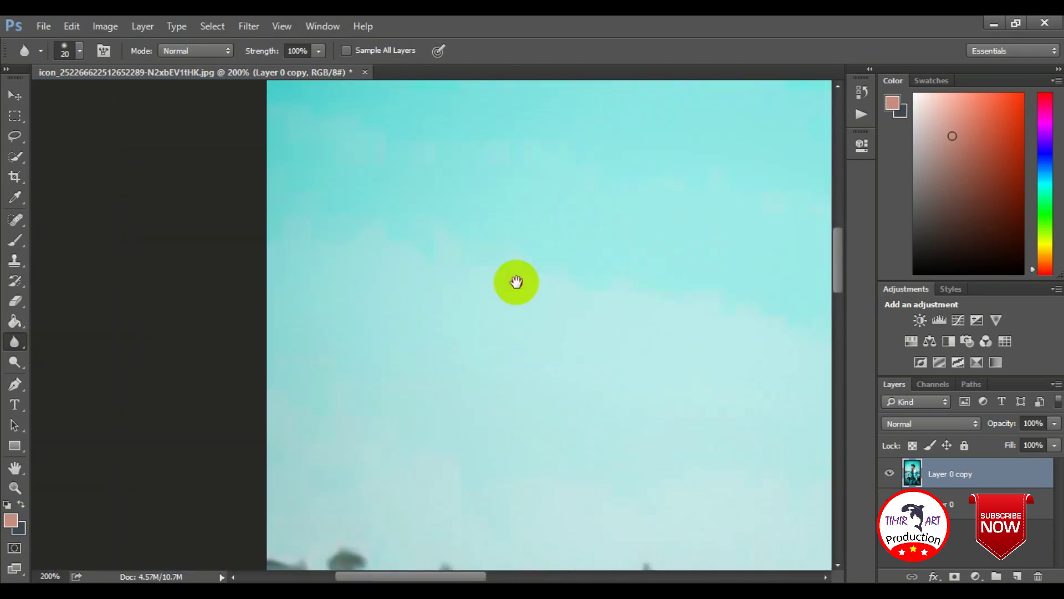
pyautogui.hscroll(3, 432, 252)
pyautogui.scroll(5, 433, 252)
pyautogui.hscroll(5, 404, 352)
pyautogui.hscroll(2, 380, 269)
pyautogui.hscroll(1, 422, 288)
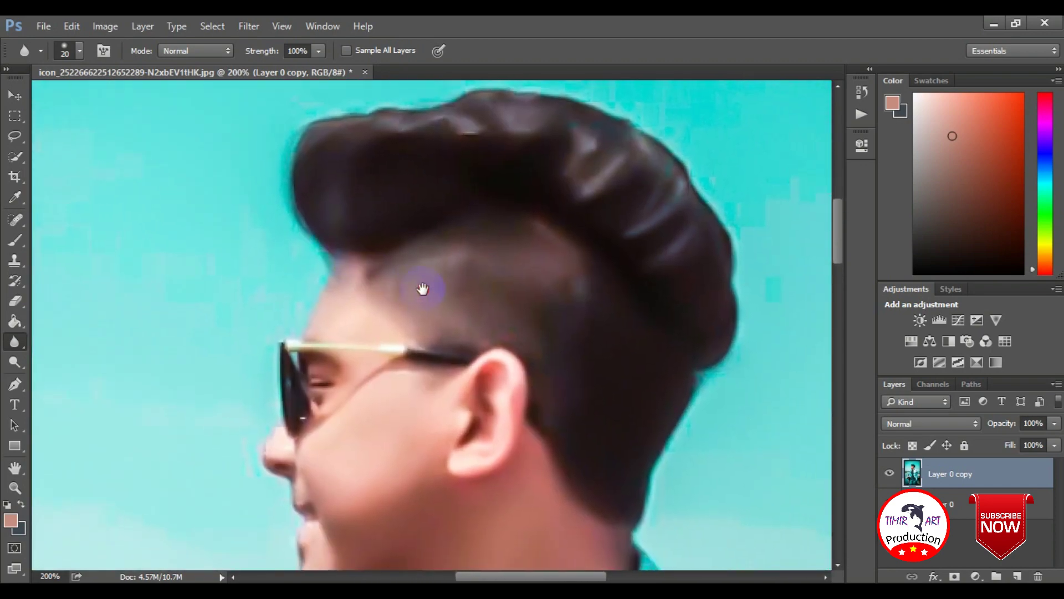
# Switch to the Eraser, look over the layer, and minimize Photoshop to the desktop.
pyautogui.click(15, 302)
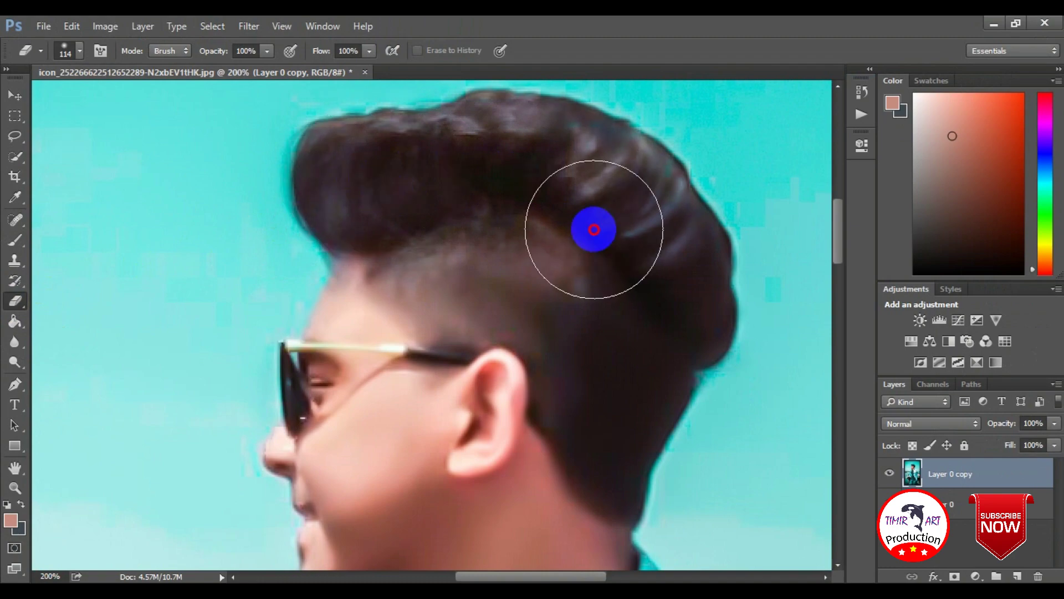
pyautogui.scroll(-5, 531, 389)
pyautogui.hscroll(-3, 471, 273)
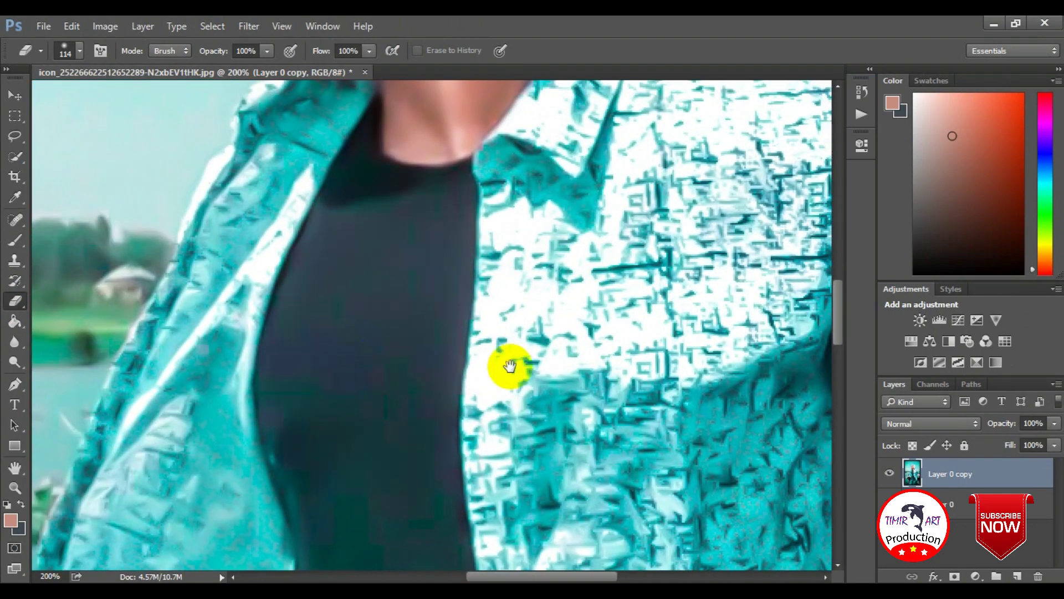
pyautogui.scroll(-5, 507, 364)
pyautogui.scroll(5, 519, 320)
pyautogui.hscroll(1, 543, 444)
pyautogui.scroll(3, 493, 452)
pyautogui.hscroll(3, 494, 451)
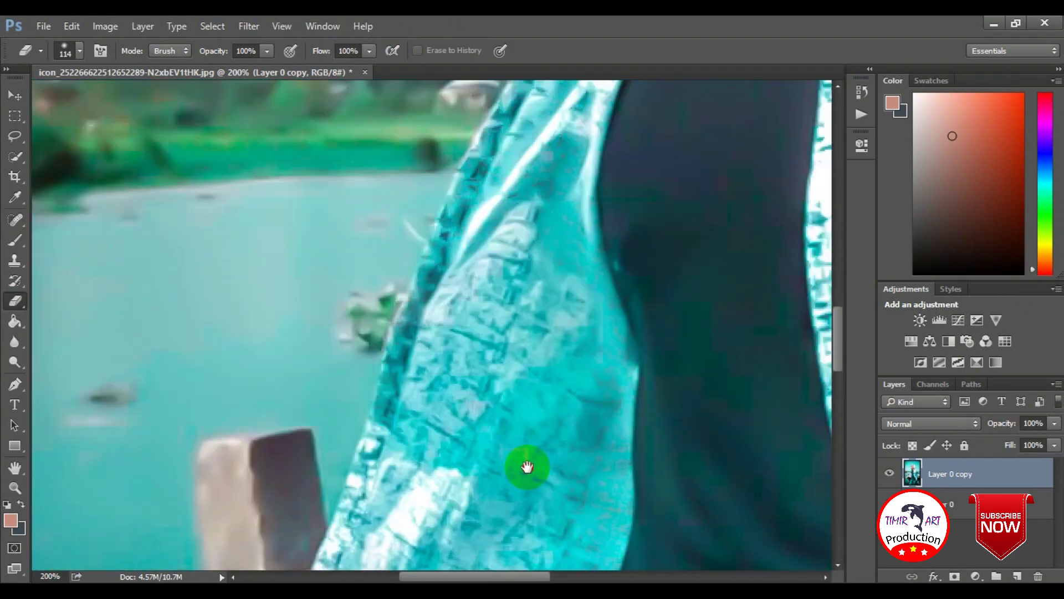
pyautogui.scroll(3, 524, 468)
pyautogui.scroll(-2, 555, 252)
pyautogui.scroll(-2, 499, 198)
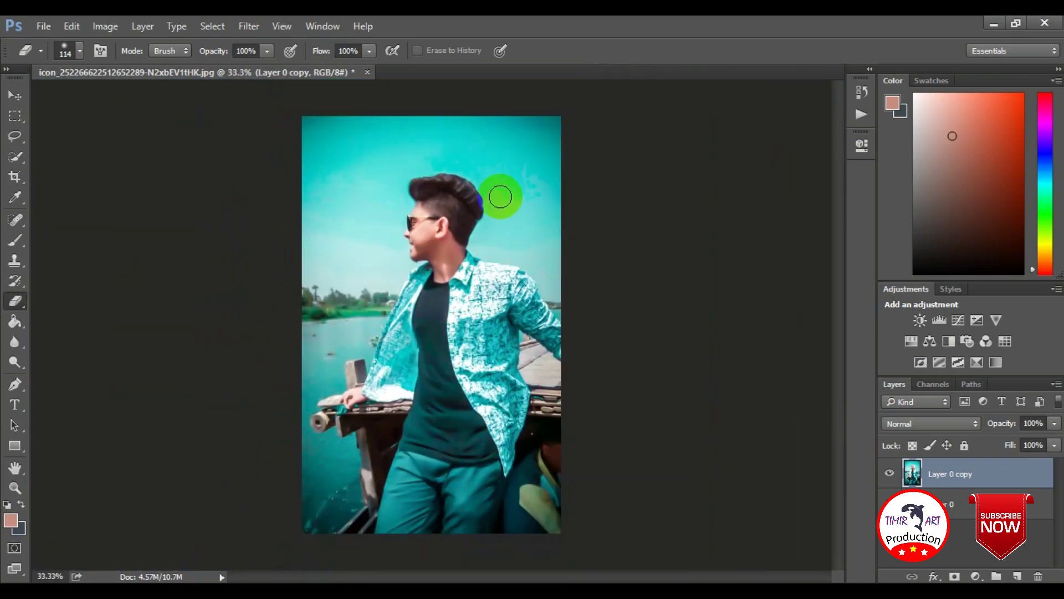
pyautogui.click(989, 21)
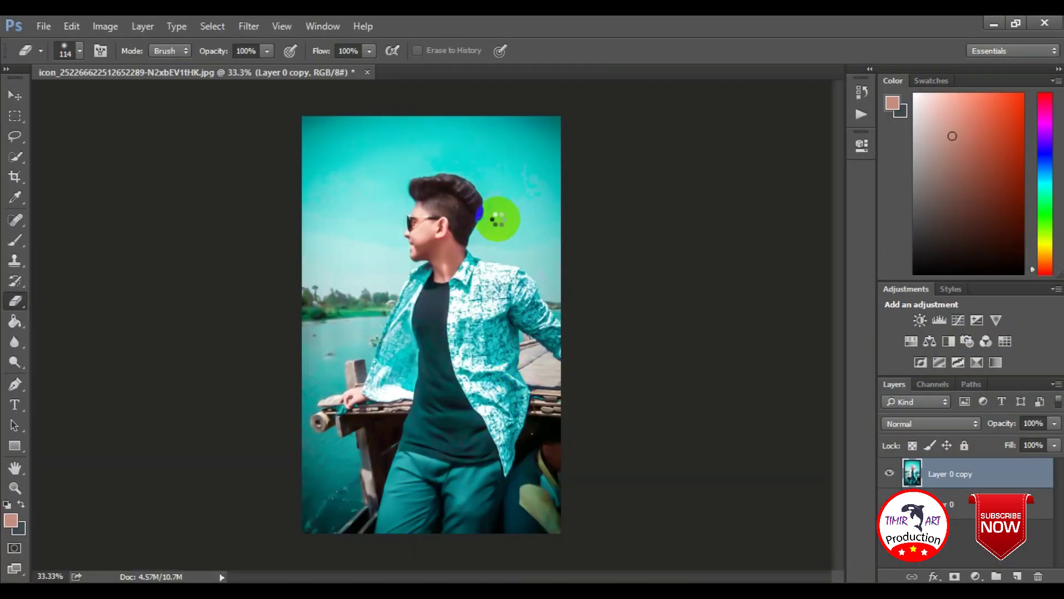
# Move the placed light-effect glow to the upper left and set its blend mode to Lighten.
pyautogui.hotkey('ctrl', 't')
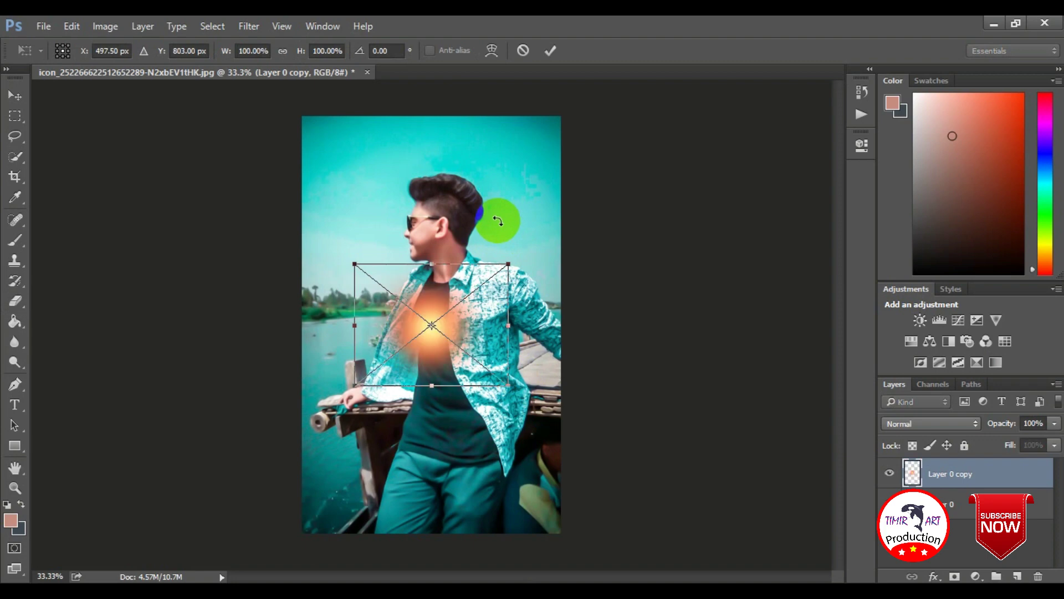
pyautogui.moveTo(450, 317); pyautogui.dragTo(363, 231)
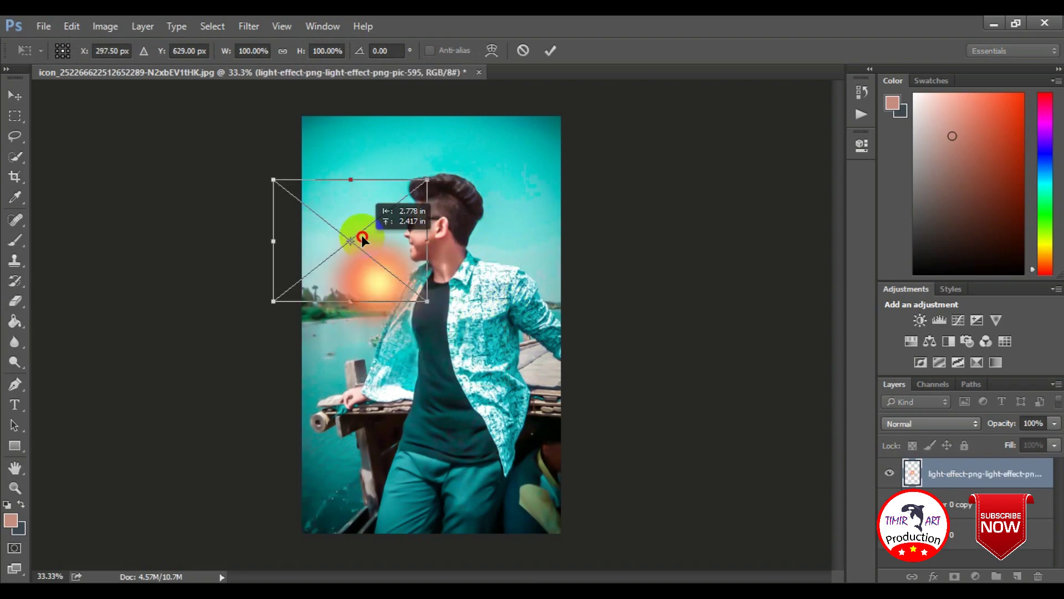
pyautogui.click(964, 432)
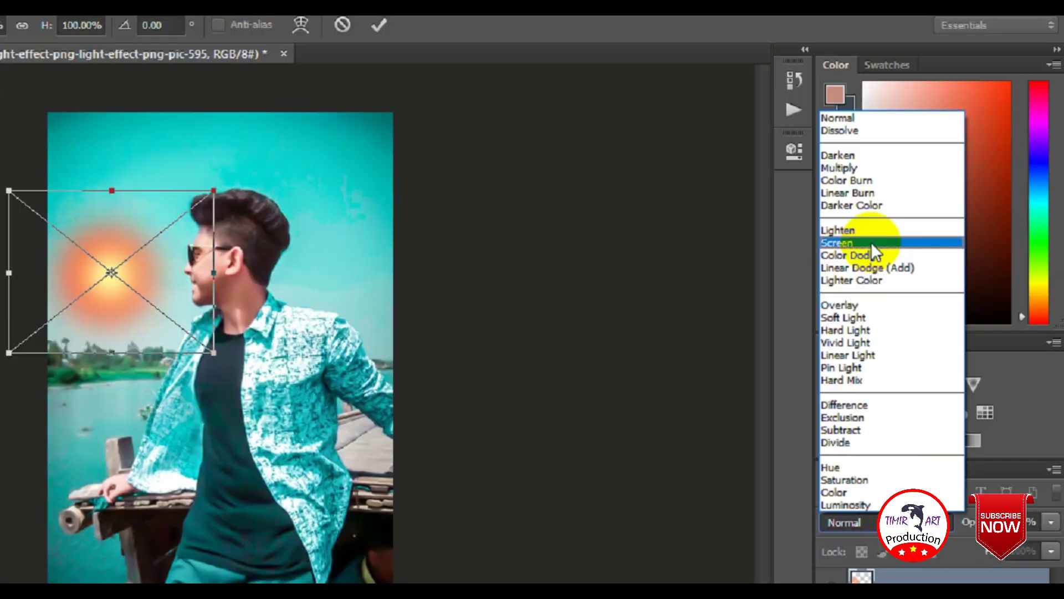
pyautogui.click(920, 215)
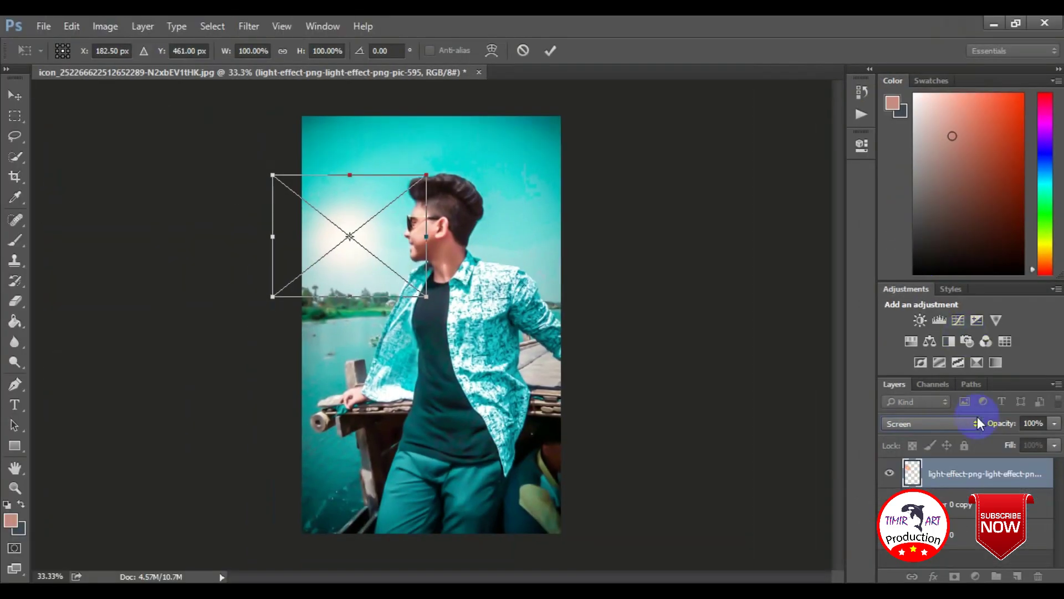
pyautogui.click(940, 425)
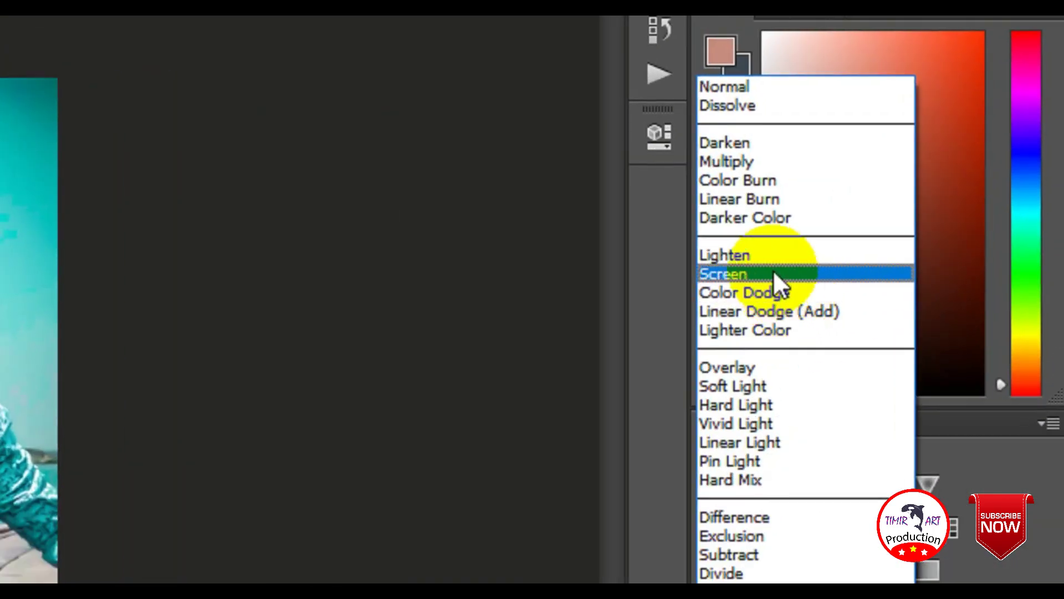
pyautogui.click(772, 254)
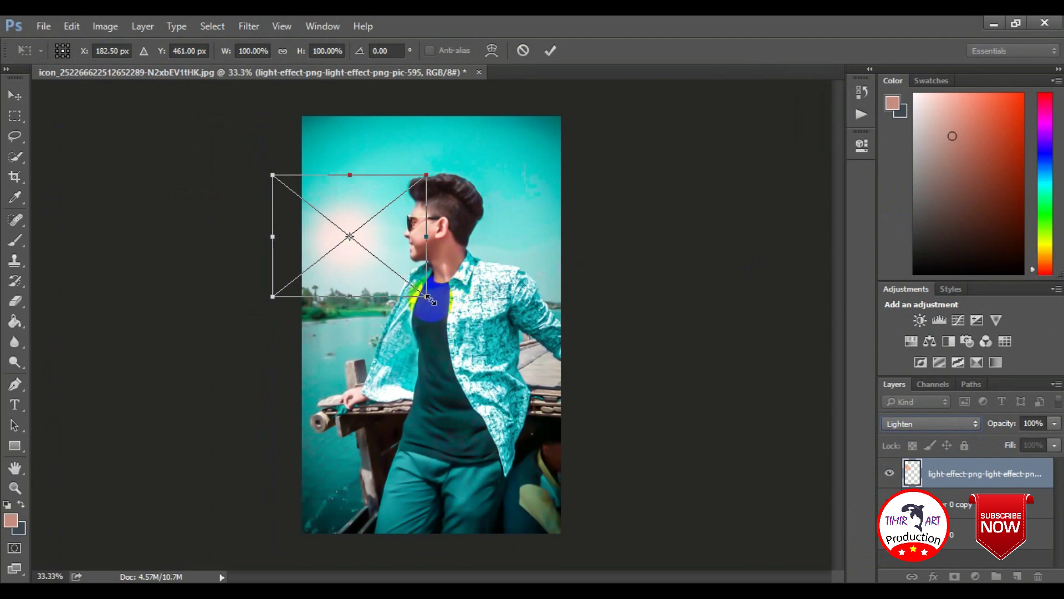
# Scale the sunset glow and reposition it toward the upper left.
pyautogui.moveTo(428, 299); pyautogui.dragTo(469, 322)
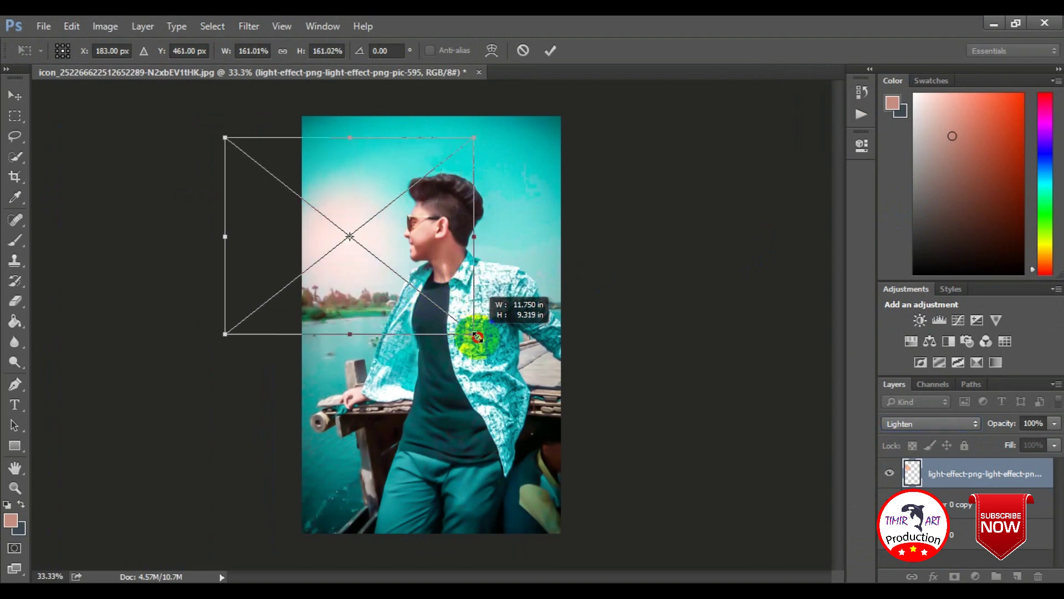
pyautogui.moveTo(468, 322)
pyautogui.mouseDown()
pyautogui.moveTo(368, 271)
pyautogui.moveTo(337, 301)
pyautogui.moveTo(341, 311)
pyautogui.mouseUp()
pyautogui.moveTo(401, 353); pyautogui.dragTo(421, 370)
pyautogui.moveTo(353, 305); pyautogui.dragTo(345, 288)
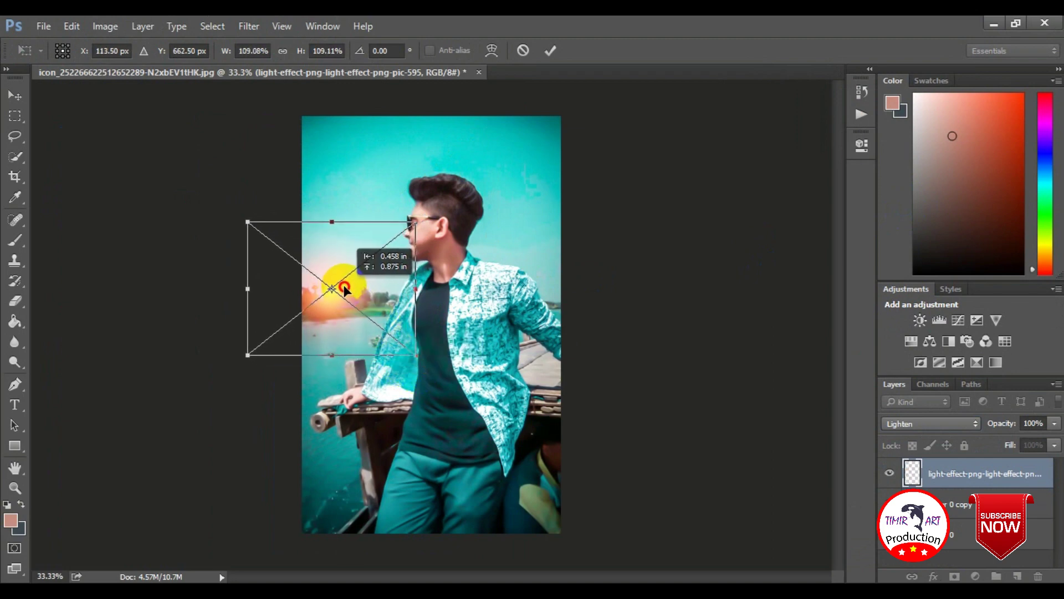
pyautogui.moveTo(345, 288); pyautogui.dragTo(320, 148)
# Enlarge the glow to about 158% and commit it on the left water horizon.
pyautogui.moveTo(388, 217); pyautogui.dragTo(468, 280)
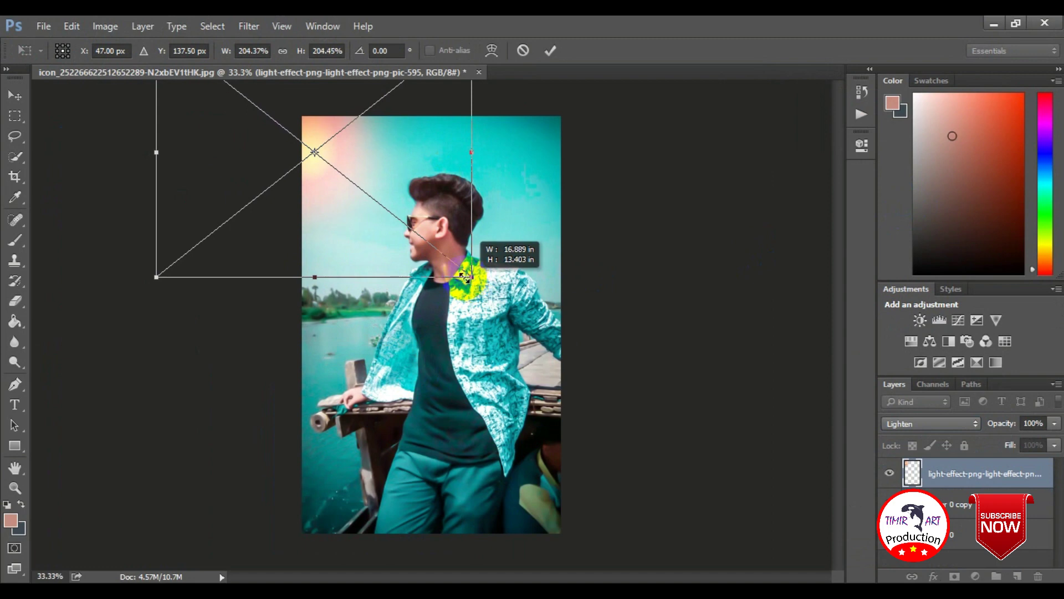
pyautogui.moveTo(321, 201); pyautogui.dragTo(324, 209)
pyautogui.moveTo(460, 305)
pyautogui.mouseDown()
pyautogui.moveTo(540, 356)
pyautogui.moveTo(476, 317)
pyautogui.mouseUp()
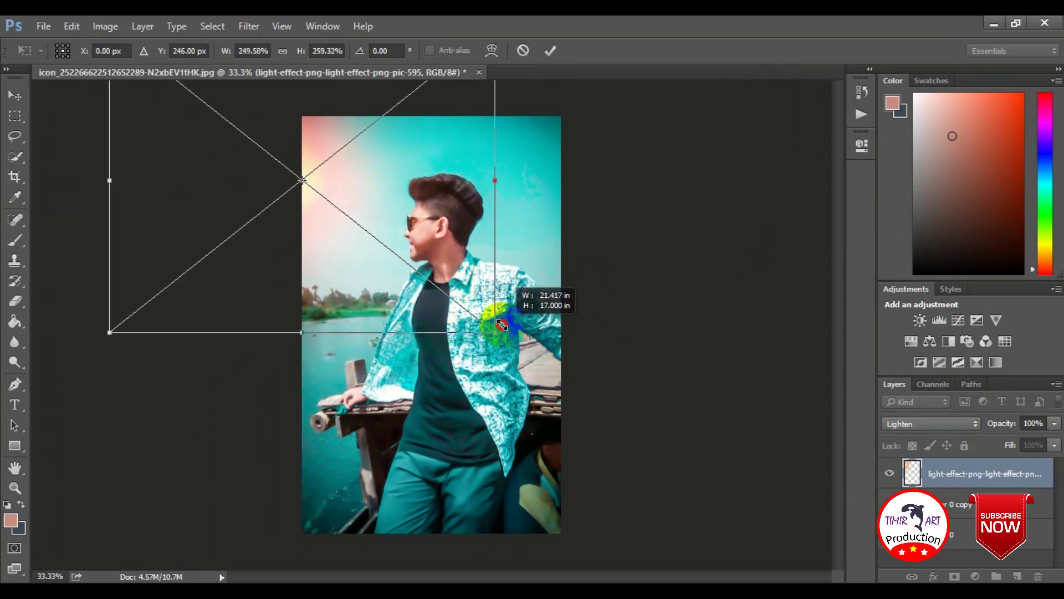
pyautogui.moveTo(318, 168); pyautogui.dragTo(330, 256)
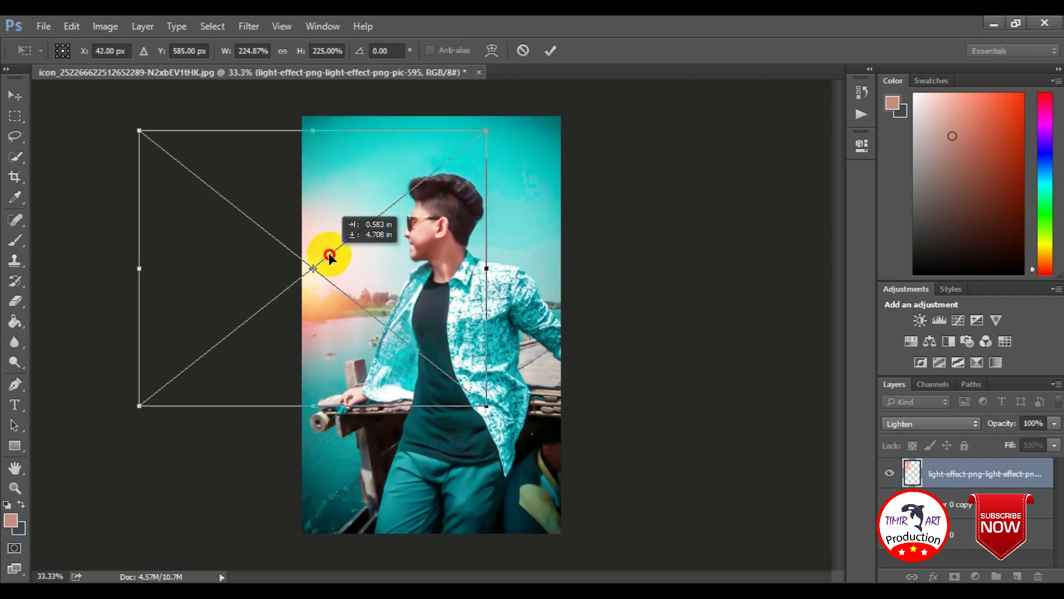
pyautogui.click(548, 52)
# Place the Birds-PNG-Photo image from the desktop onto the canvas.
pyautogui.click(996, 21)
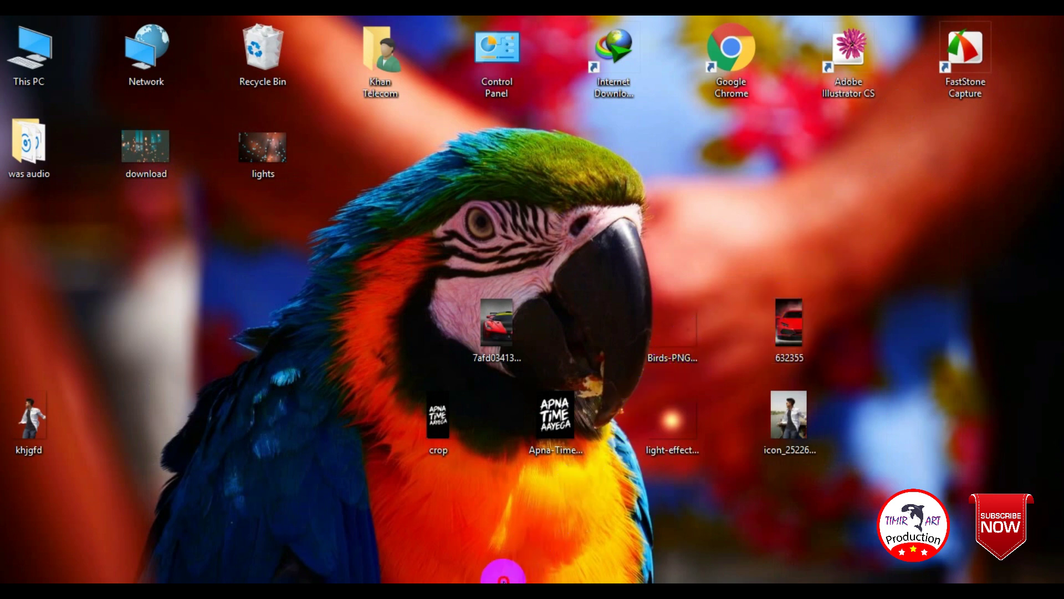
pyautogui.click(508, 560)
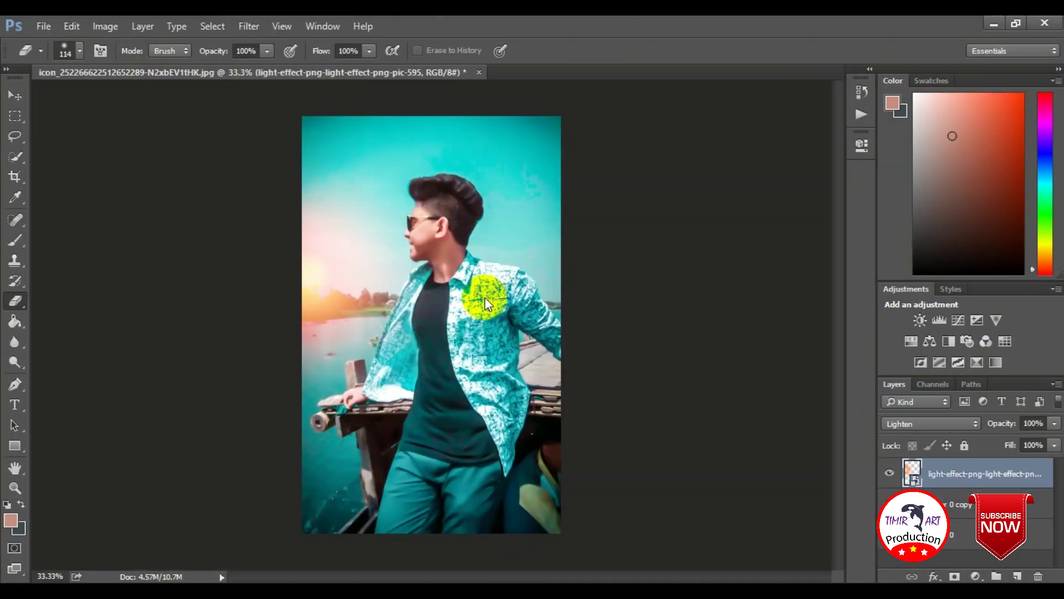
pyautogui.moveTo(485, 301); pyautogui.dragTo(485, 301)
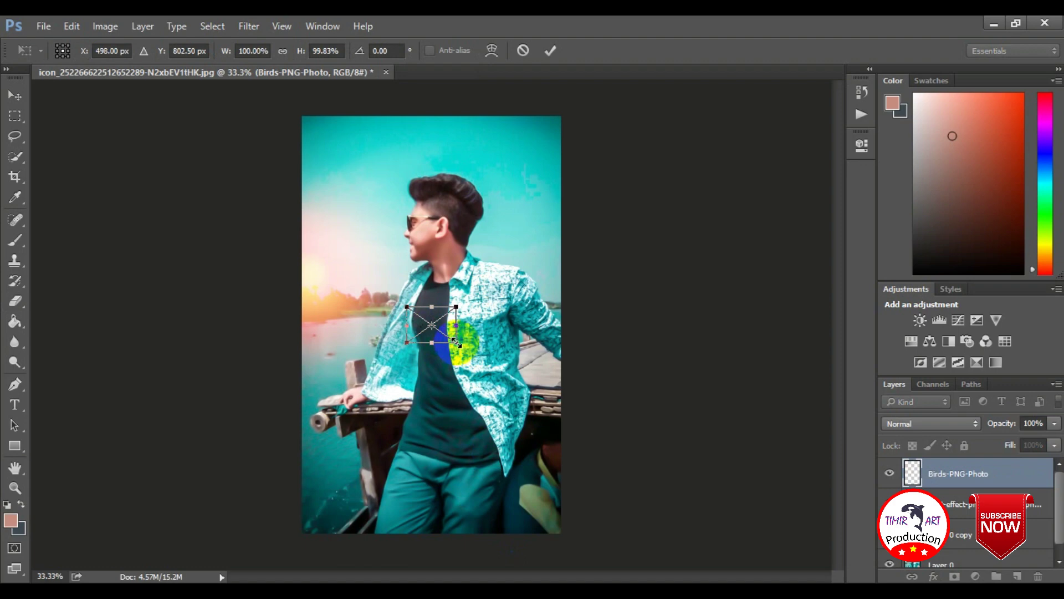
# Enlarge the bird flock to about 244% and commit it in the upper-left sky.
pyautogui.moveTo(456, 343); pyautogui.dragTo(520, 398)
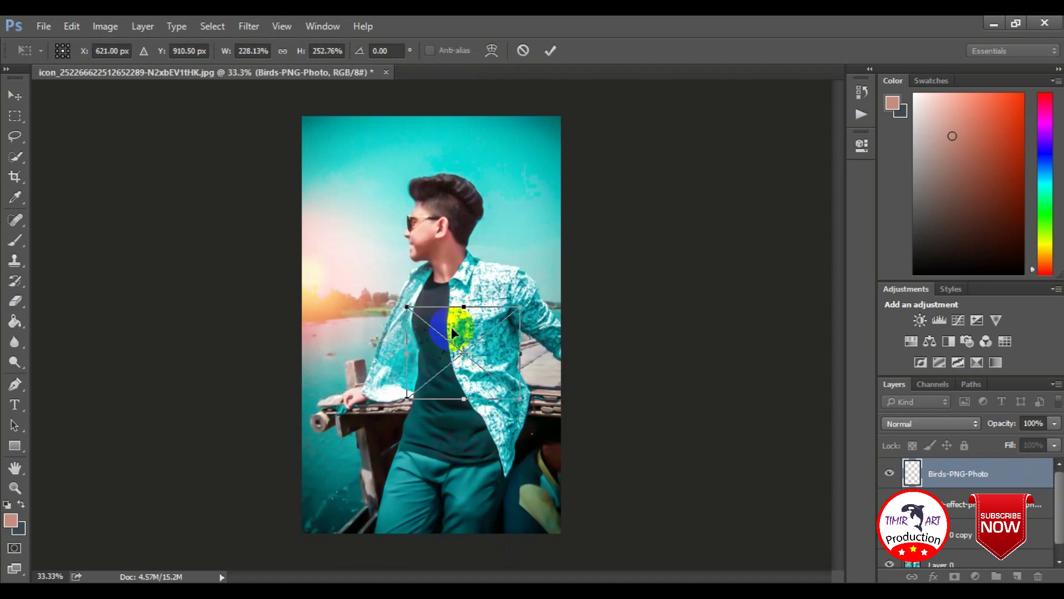
pyautogui.moveTo(456, 346); pyautogui.dragTo(369, 145)
pyautogui.moveTo(468, 228)
pyautogui.mouseDown()
pyautogui.moveTo(517, 268)
pyautogui.moveTo(452, 179)
pyautogui.moveTo(438, 183)
pyautogui.mouseUp()
pyautogui.moveTo(385, 149)
pyautogui.mouseDown()
pyautogui.moveTo(357, 202)
pyautogui.moveTo(352, 239)
pyautogui.moveTo(350, 157)
pyautogui.mouseUp()
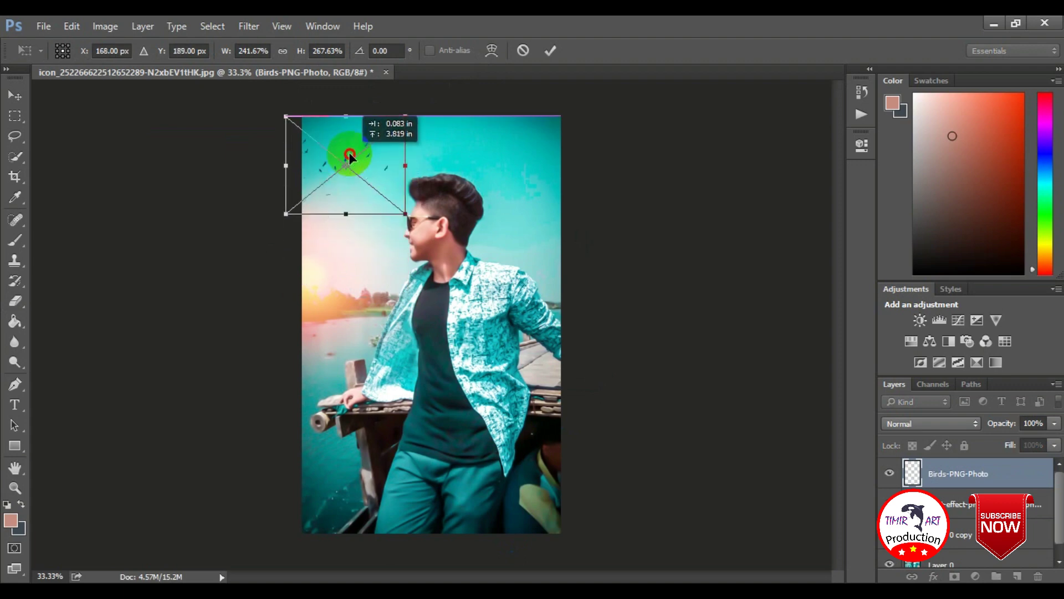
pyautogui.click(551, 50)
pyautogui.press('e')
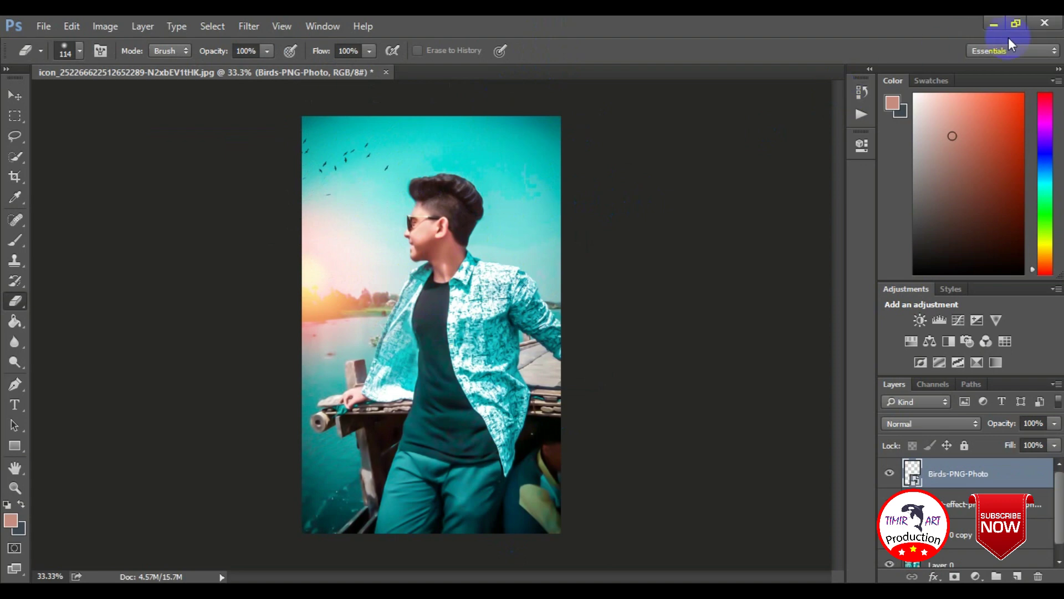
pyautogui.click(992, 23)
# Place the crop text image onto the photo and set its blend mode to Screen.
pyautogui.moveTo(438, 417); pyautogui.dragTo(762, 576)
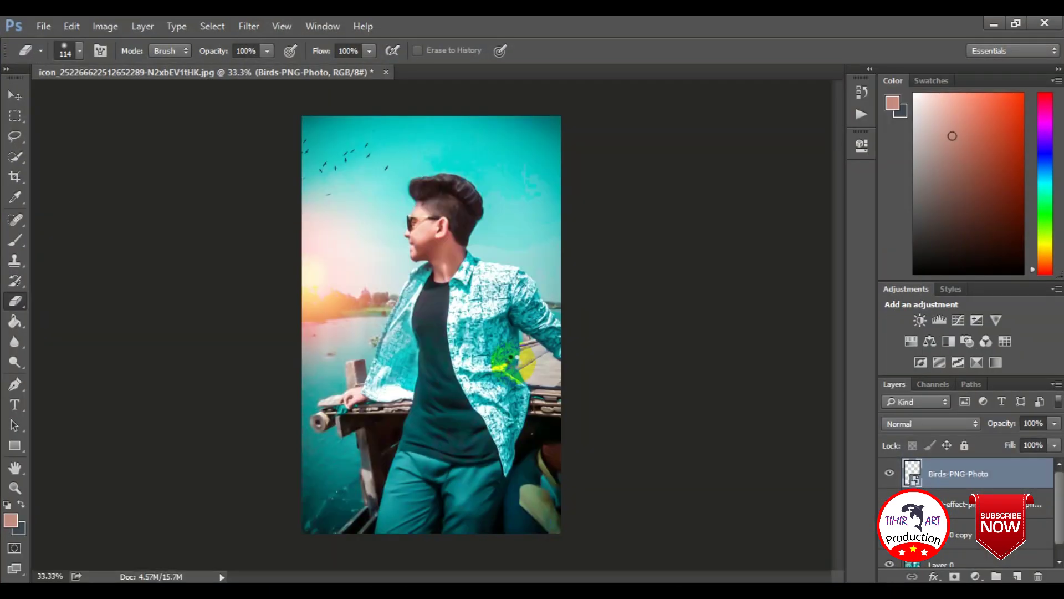
pyautogui.moveTo(762, 577)
pyautogui.mouseDown()
pyautogui.moveTo(476, 354)
pyautogui.moveTo(478, 333)
pyautogui.mouseUp()
pyautogui.click(950, 433)
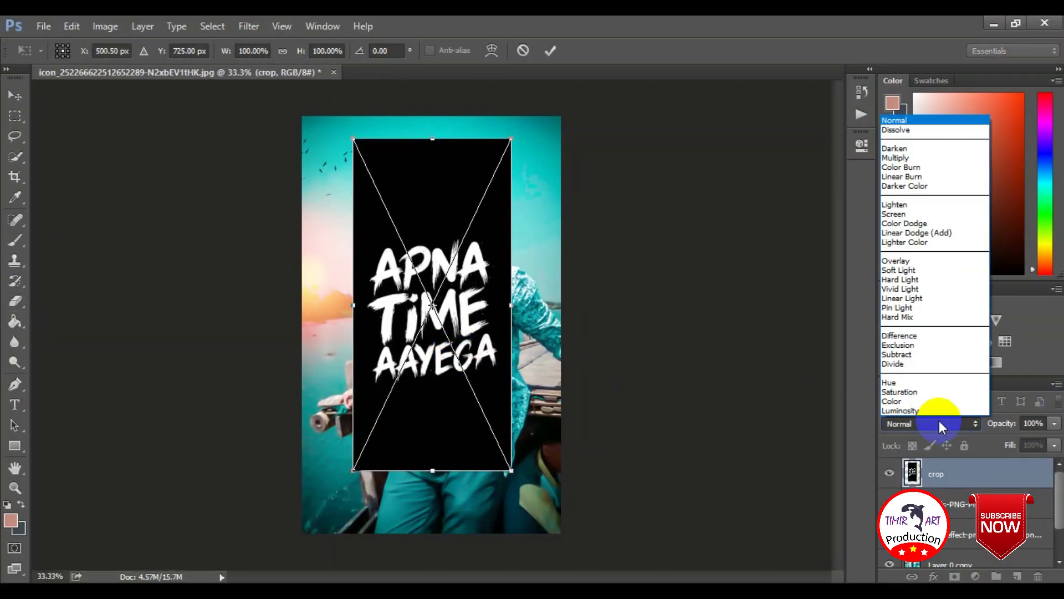
pyautogui.click(923, 214)
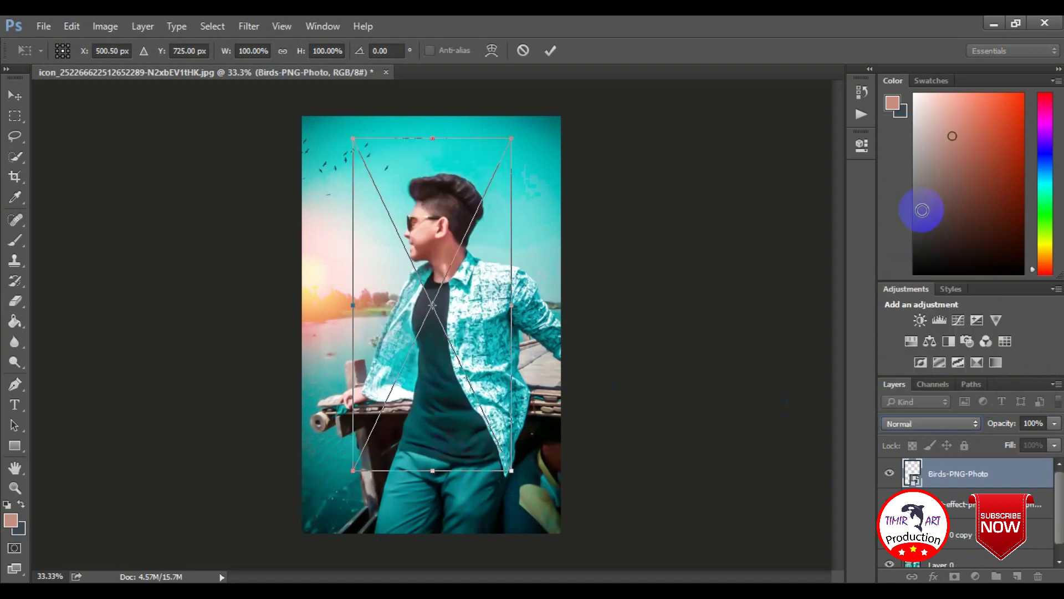
# Move the lettering over the man's head and enlarge it to about 156%.
pyautogui.moveTo(480, 345); pyautogui.dragTo(458, 294)
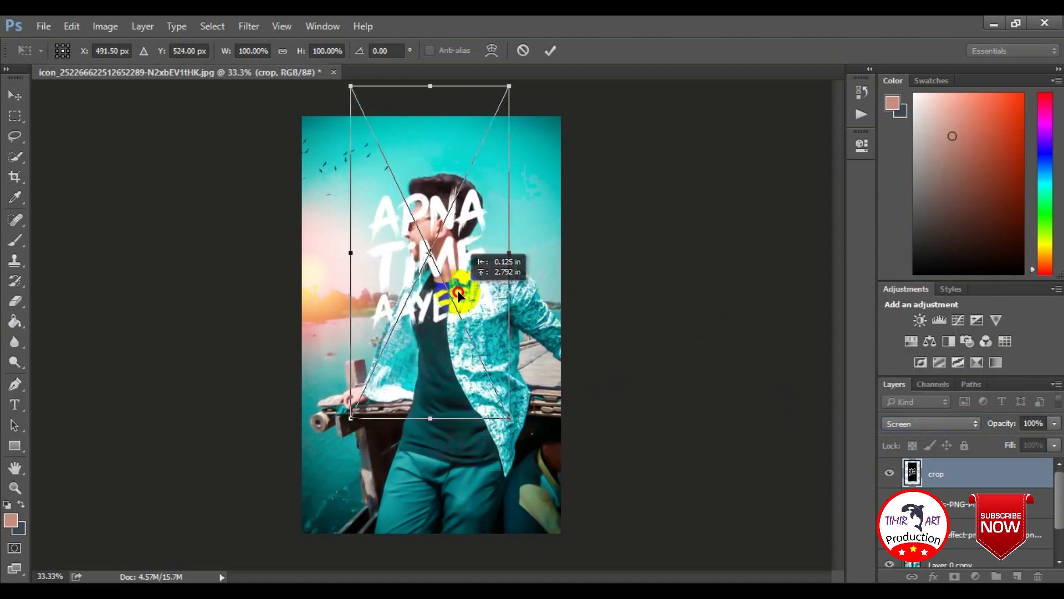
pyautogui.moveTo(508, 419)
pyautogui.mouseDown()
pyautogui.moveTo(577, 505)
pyautogui.moveTo(561, 498)
pyautogui.mouseUp()
pyautogui.moveTo(488, 302); pyautogui.dragTo(477, 280)
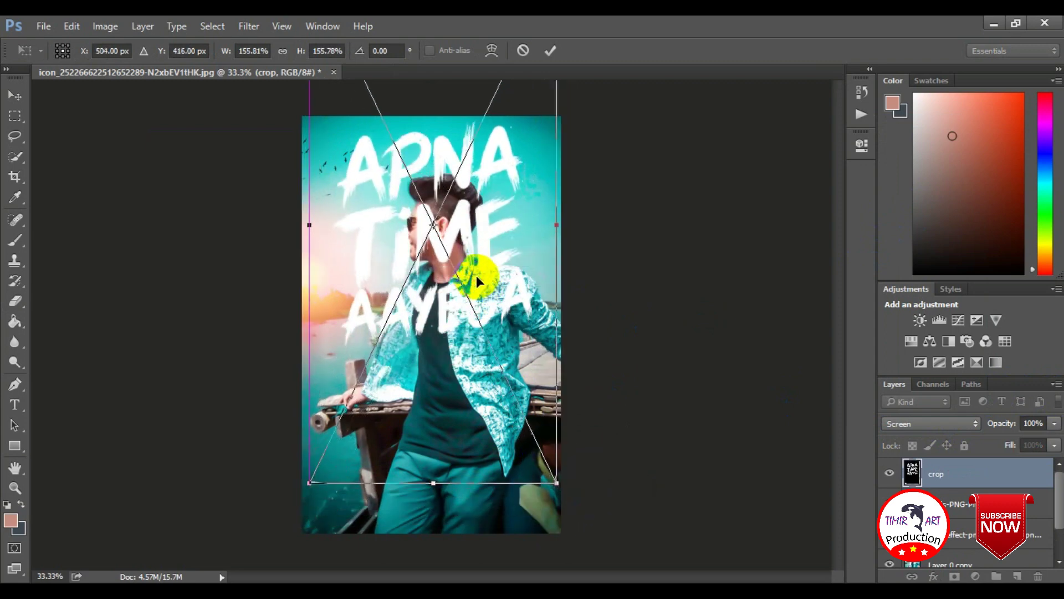
pyautogui.click(922, 423)
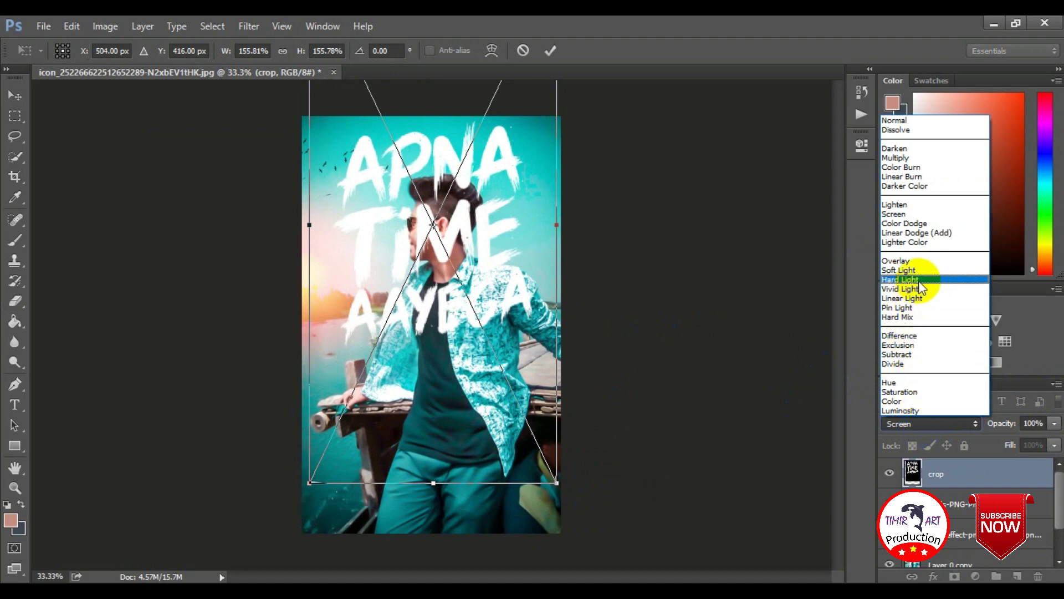
# Try Overlay, Color Burn and Soft Light blending on the lettering layer.
pyautogui.click(920, 262)
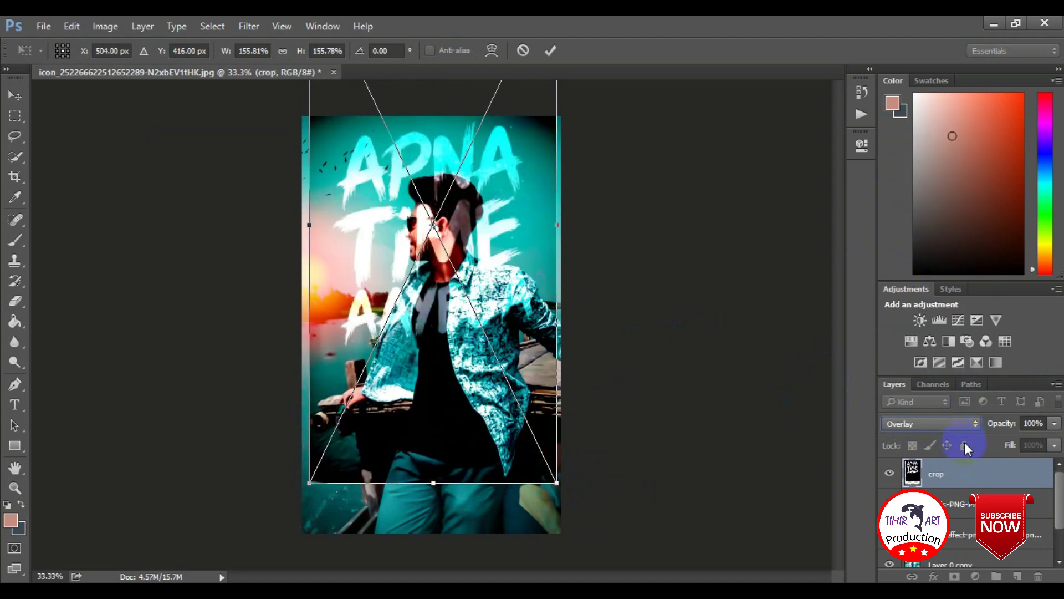
pyautogui.click(943, 424)
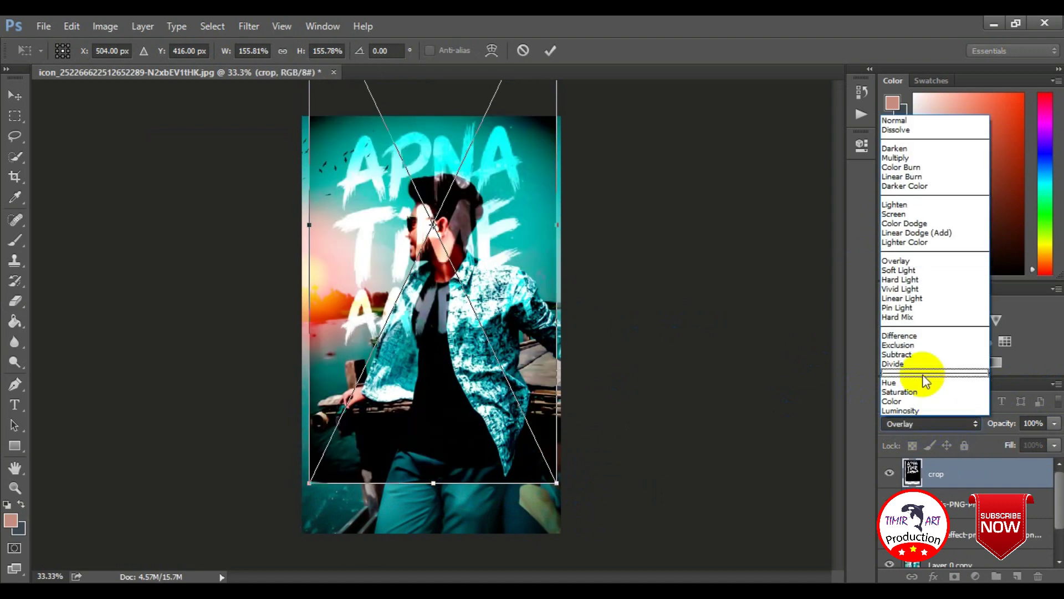
pyautogui.click(914, 167)
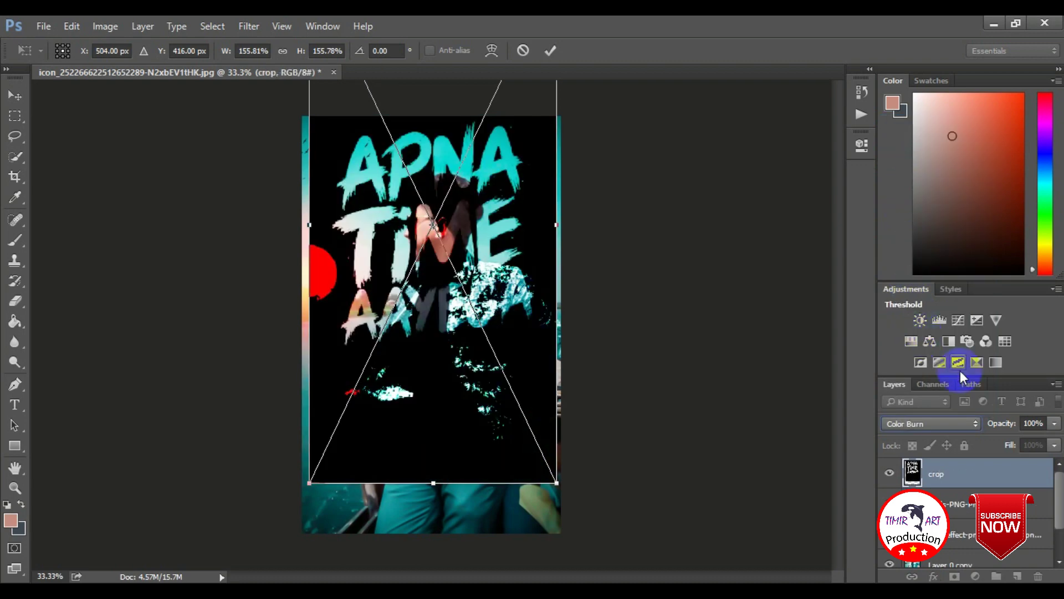
pyautogui.click(942, 424)
pyautogui.click(920, 261)
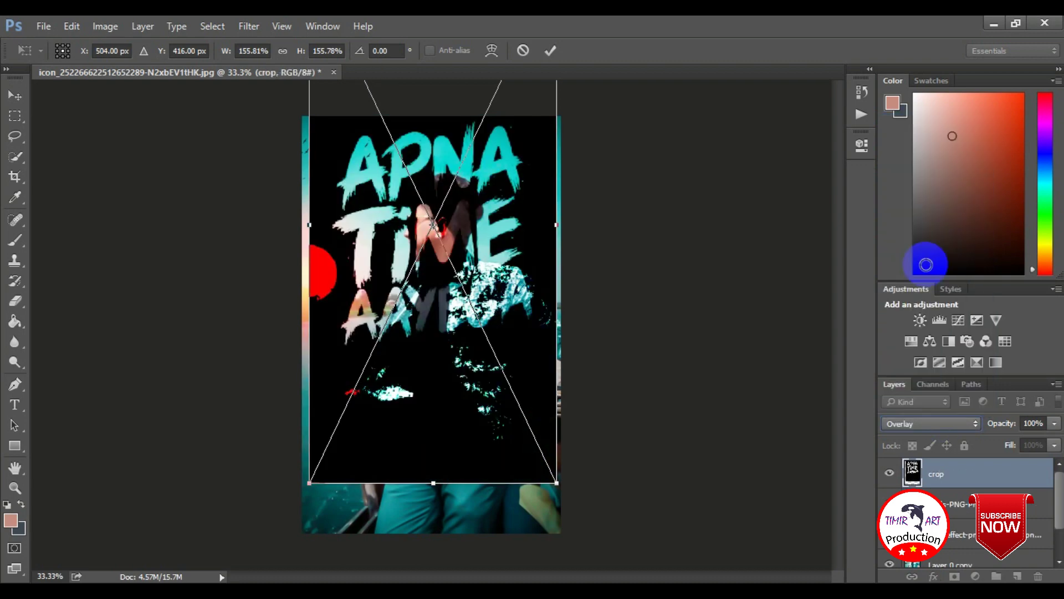
pyautogui.click(940, 421)
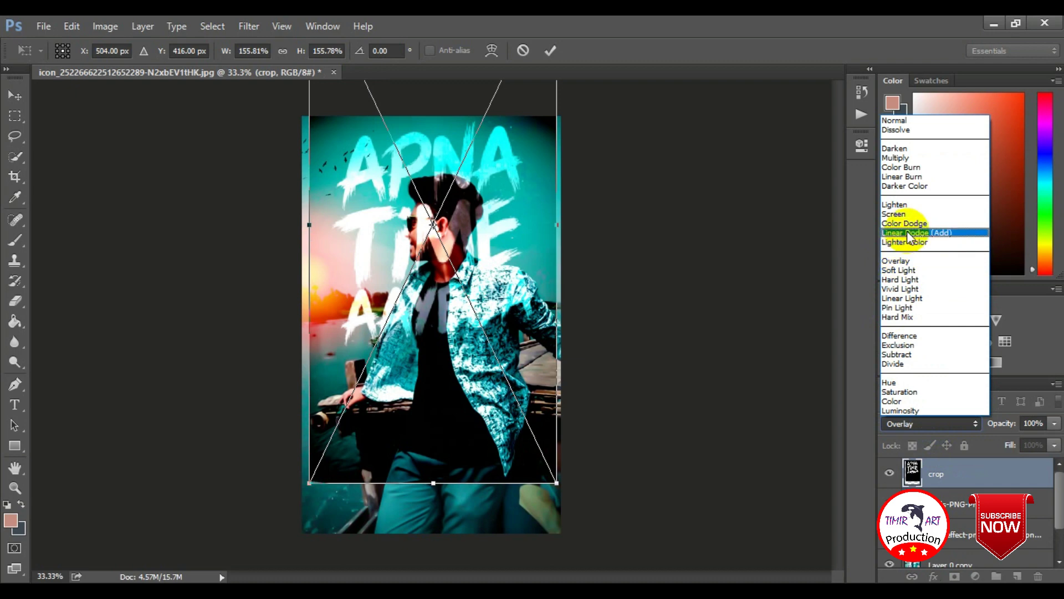
pyautogui.click(921, 271)
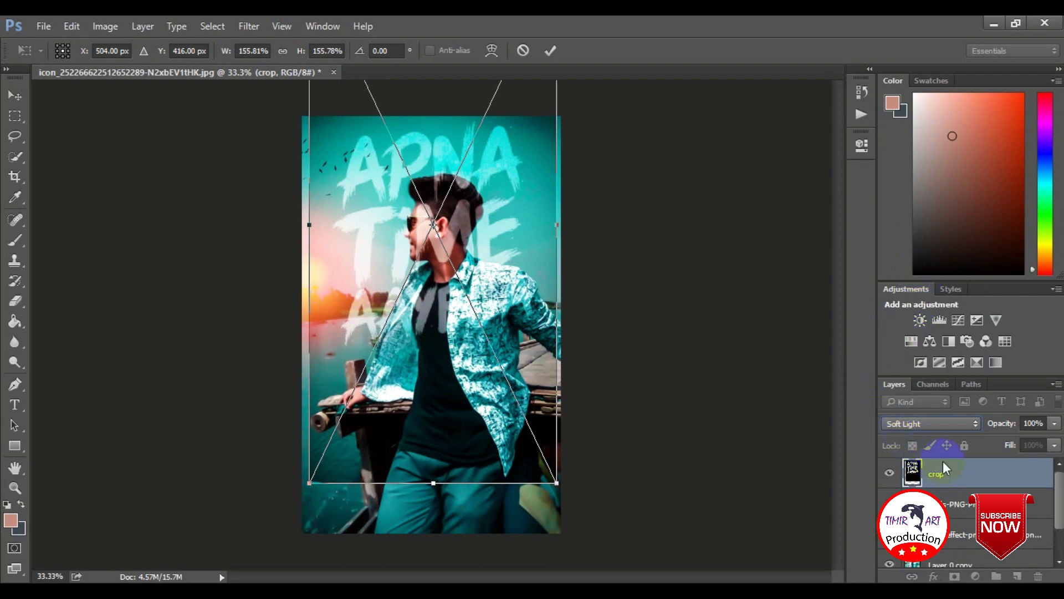
# Set the lettering to Screen, nudge it down-right, and commit the transform.
pyautogui.click(937, 423)
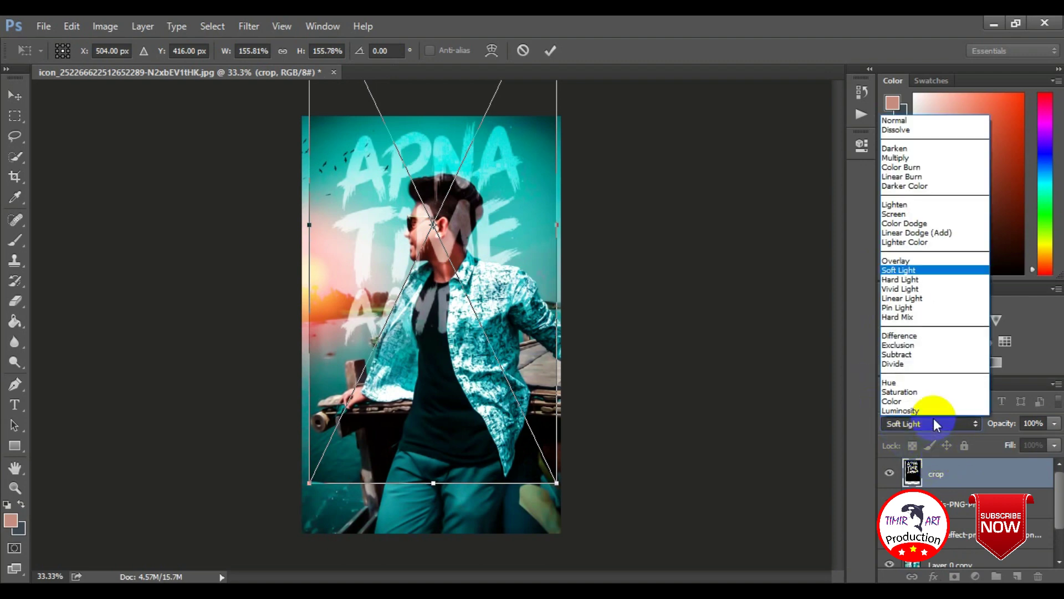
pyautogui.click(911, 214)
pyautogui.moveTo(451, 287); pyautogui.dragTo(456, 298)
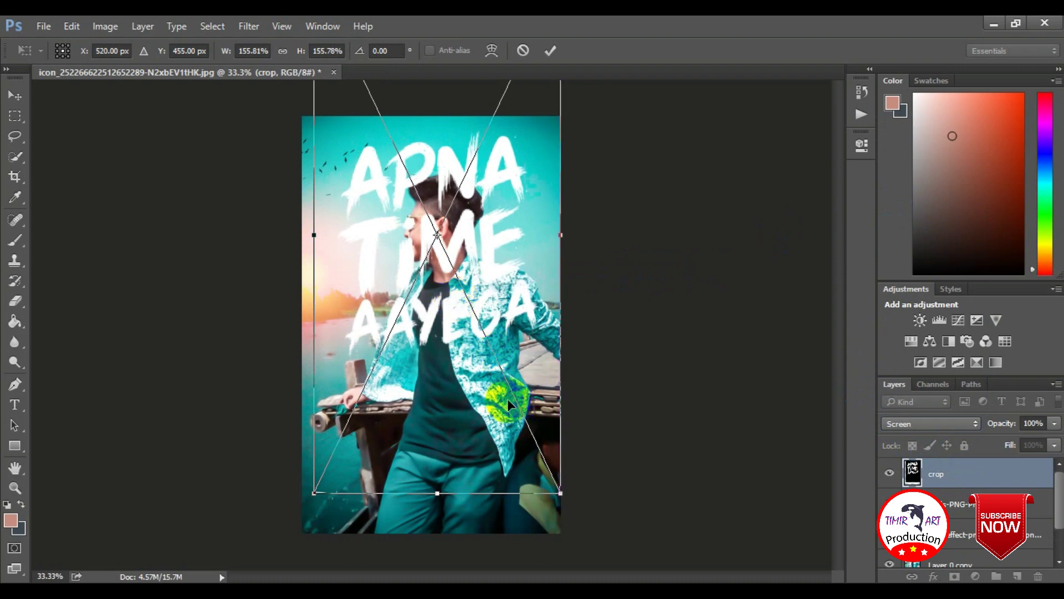
pyautogui.click(554, 59)
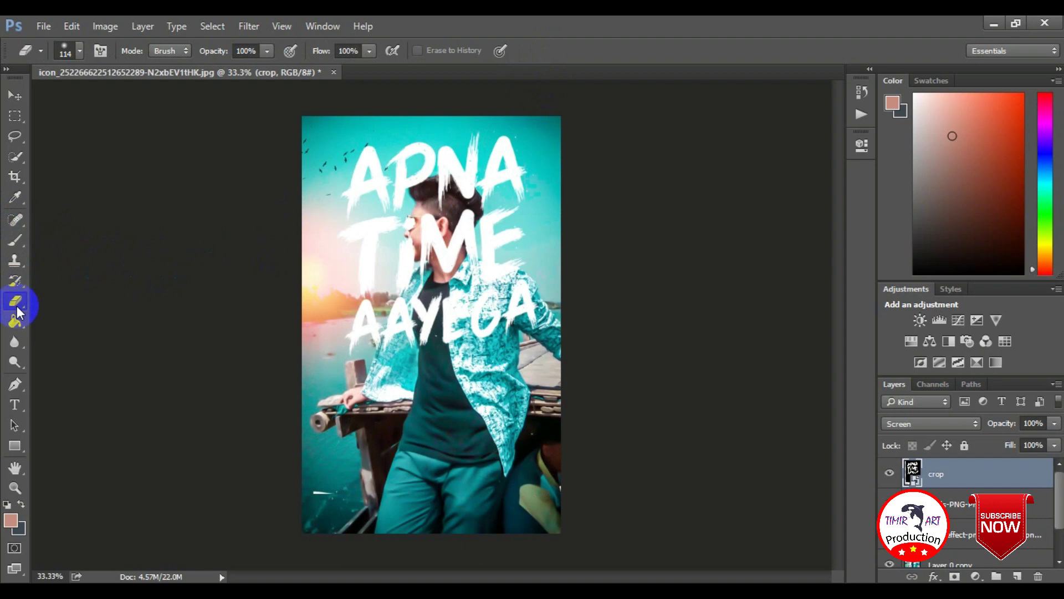
# Rasterize the lettering layer and erase the strokes over the boy's hair.
pyautogui.scroll(2, 431, 197)
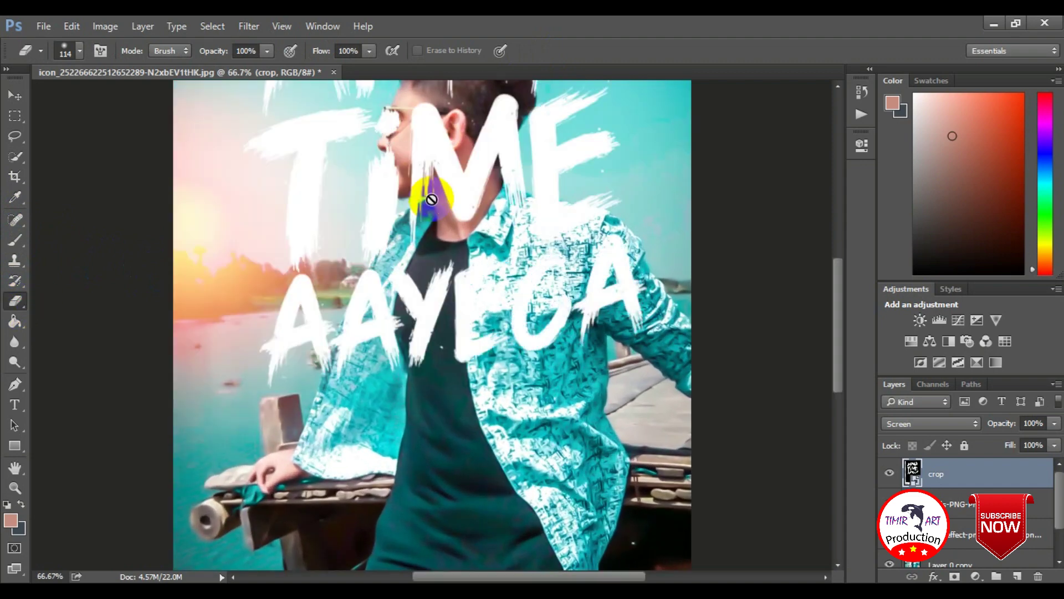
pyautogui.scroll(3, 354, 272)
pyautogui.click(390, 251)
pyautogui.click(495, 255)
pyautogui.moveTo(380, 244)
pyautogui.mouseDown()
pyautogui.moveTo(414, 245)
pyautogui.moveTo(377, 248)
pyautogui.moveTo(392, 219)
pyautogui.moveTo(352, 221)
pyautogui.moveTo(397, 181)
pyautogui.mouseUp()
pyautogui.rightClick(388, 213)
pyautogui.press('Return')
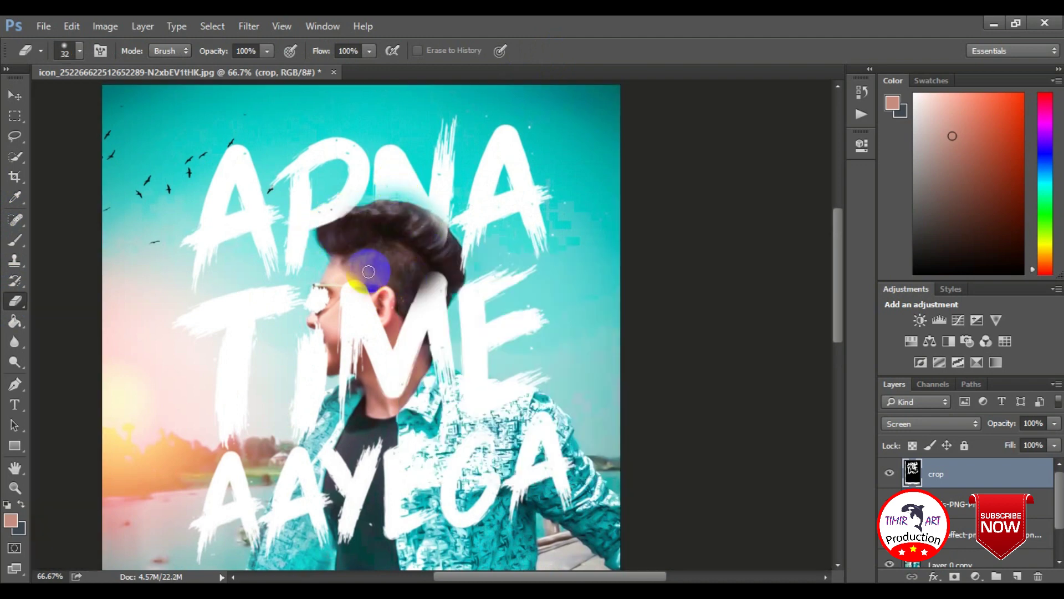
# Erase the lettering over the glasses, face and neck with a smaller eraser.
pyautogui.moveTo(380, 225)
pyautogui.mouseDown()
pyautogui.moveTo(314, 290)
pyautogui.moveTo(319, 326)
pyautogui.moveTo(345, 302)
pyautogui.moveTo(340, 404)
pyautogui.moveTo(428, 292)
pyautogui.moveTo(434, 336)
pyautogui.moveTo(380, 226)
pyautogui.mouseUp()
pyautogui.moveTo(466, 262)
pyautogui.mouseDown()
pyautogui.moveTo(518, 321)
pyautogui.moveTo(415, 351)
pyautogui.moveTo(300, 312)
pyautogui.mouseUp()
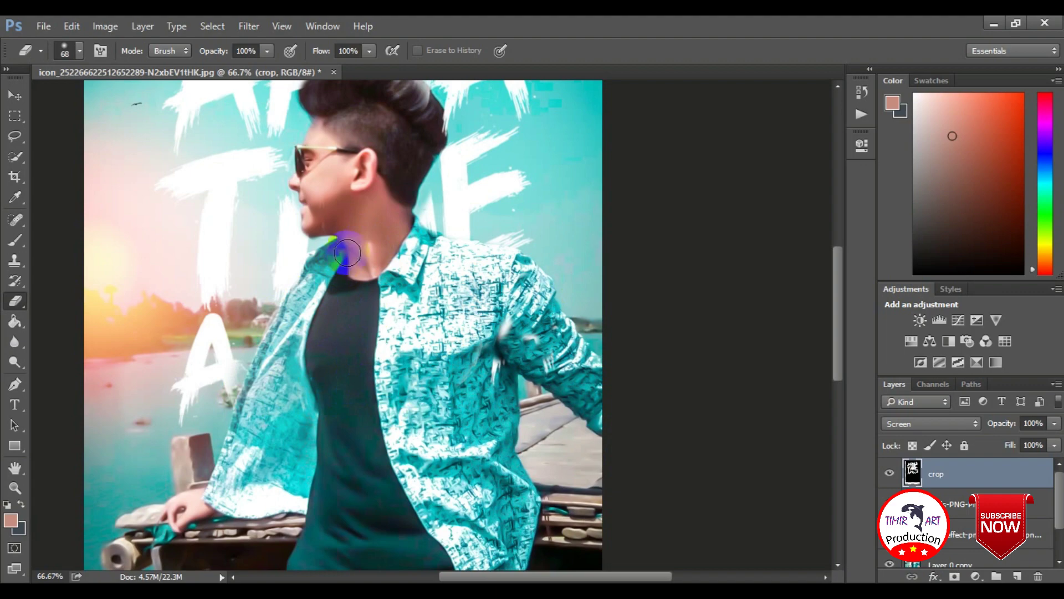
pyautogui.hotkey('ctrl', '-')
pyautogui.hotkey('ctrl', '-')
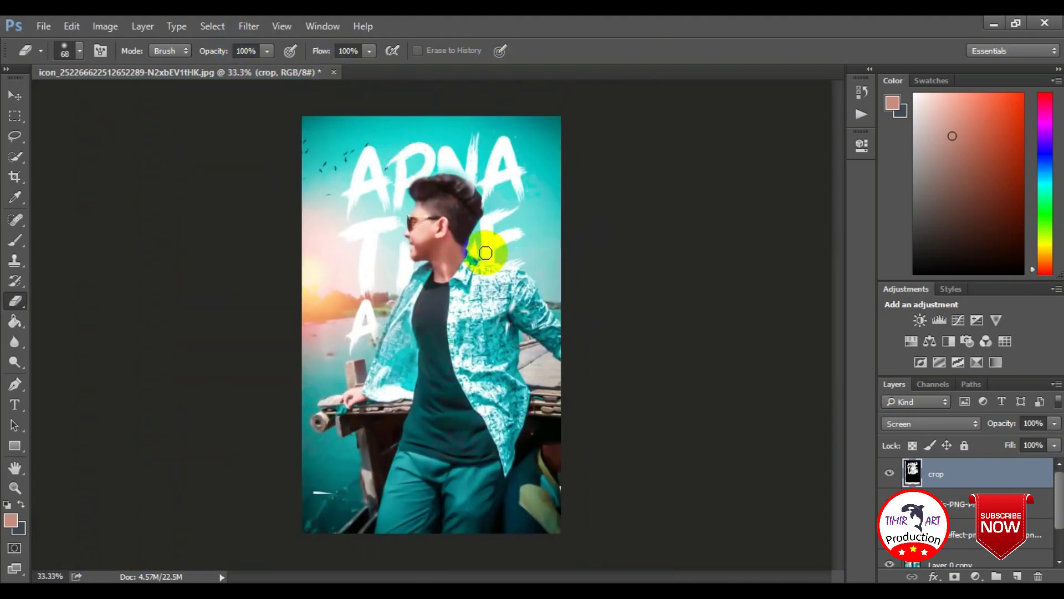
pyautogui.click(249, 26)
pyautogui.click(340, 114)
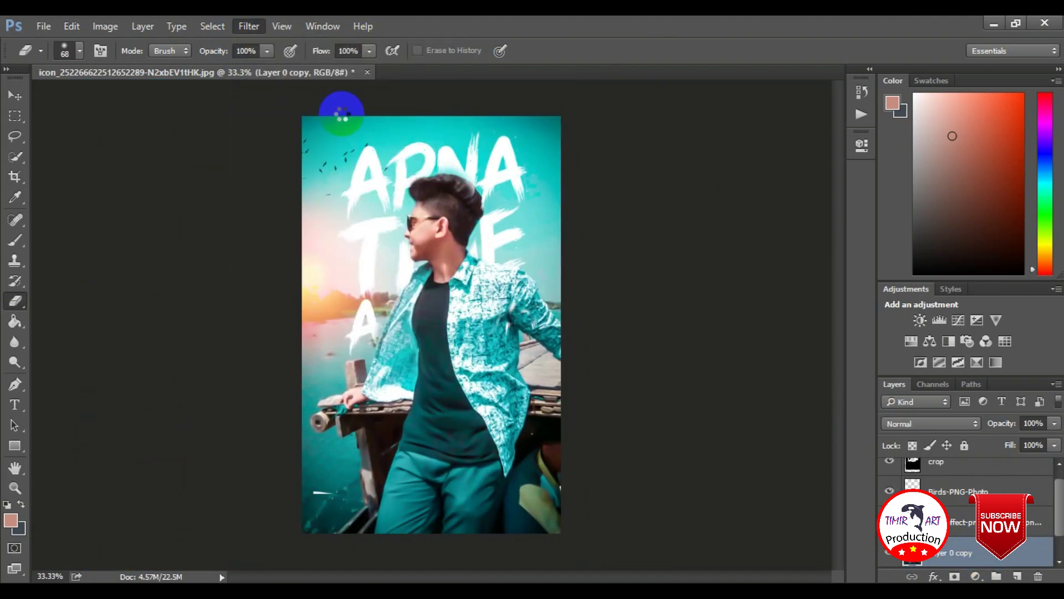
pyautogui.click(784, 561)
pyautogui.scroll(-1, 986, 550)
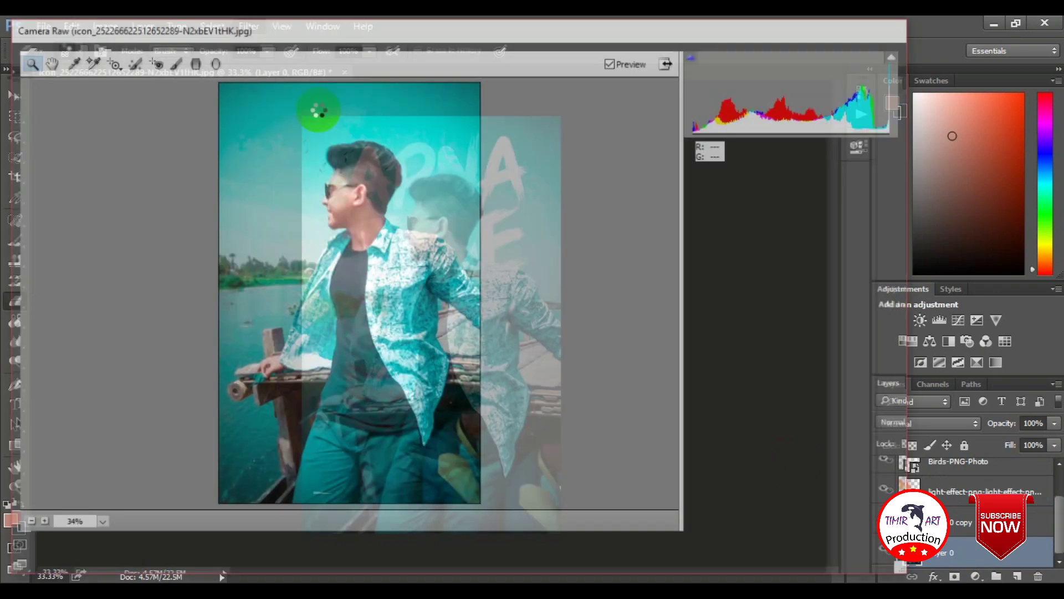
pyautogui.click(847, 186)
pyautogui.moveTo(899, 250)
pyautogui.mouseDown()
pyautogui.moveTo(896, 428)
pyautogui.moveTo(907, 455)
pyautogui.mouseUp()
pyautogui.scroll(2, 738, 320)
pyautogui.click(722, 383)
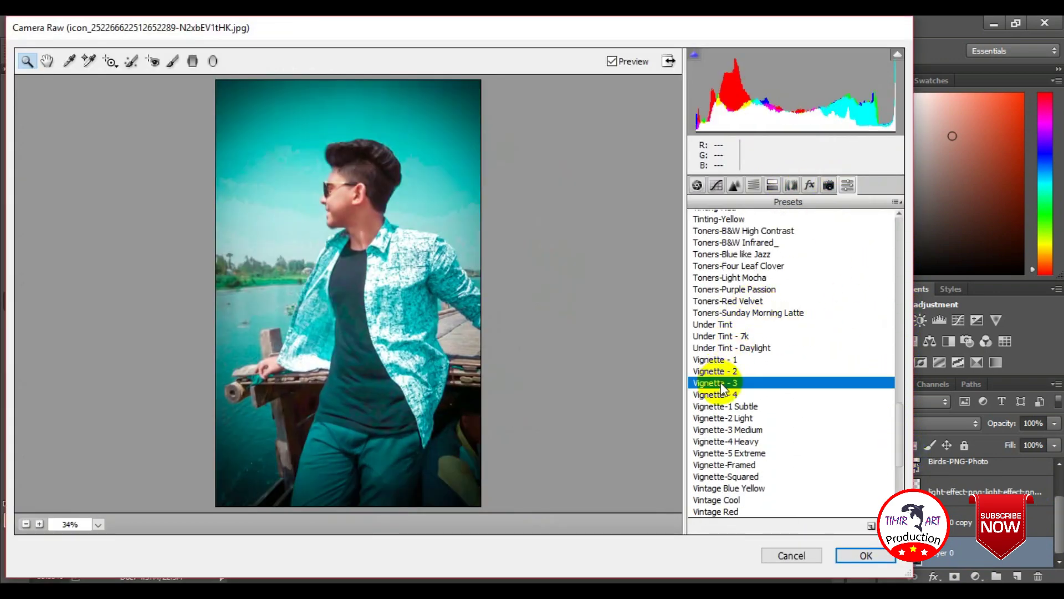
pyautogui.click(746, 395)
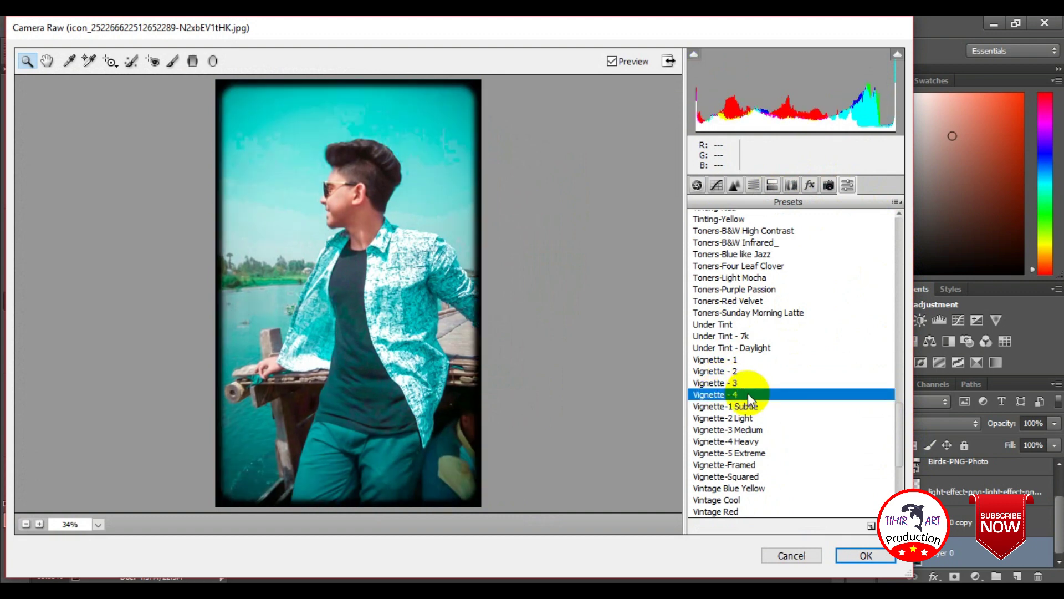
pyautogui.hotkey('ctrl', 'z')
pyautogui.scroll(-1, 748, 421)
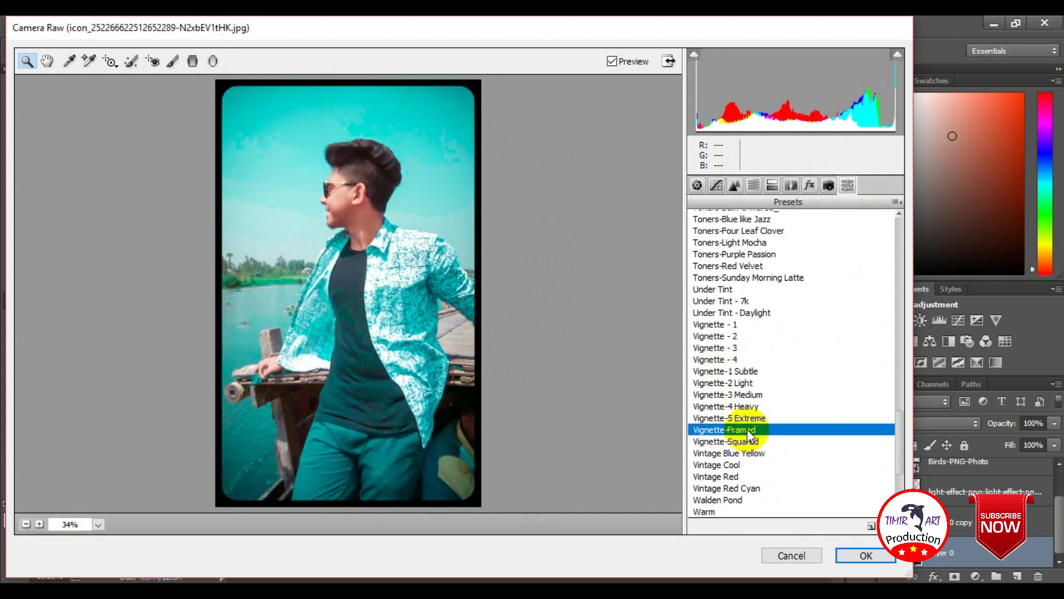
pyautogui.hotkey('ctrl', 'z')
pyautogui.click(770, 370)
pyautogui.hotkey('ctrl', 'z')
pyautogui.click(764, 358)
pyautogui.hotkey('ctrl', 'z')
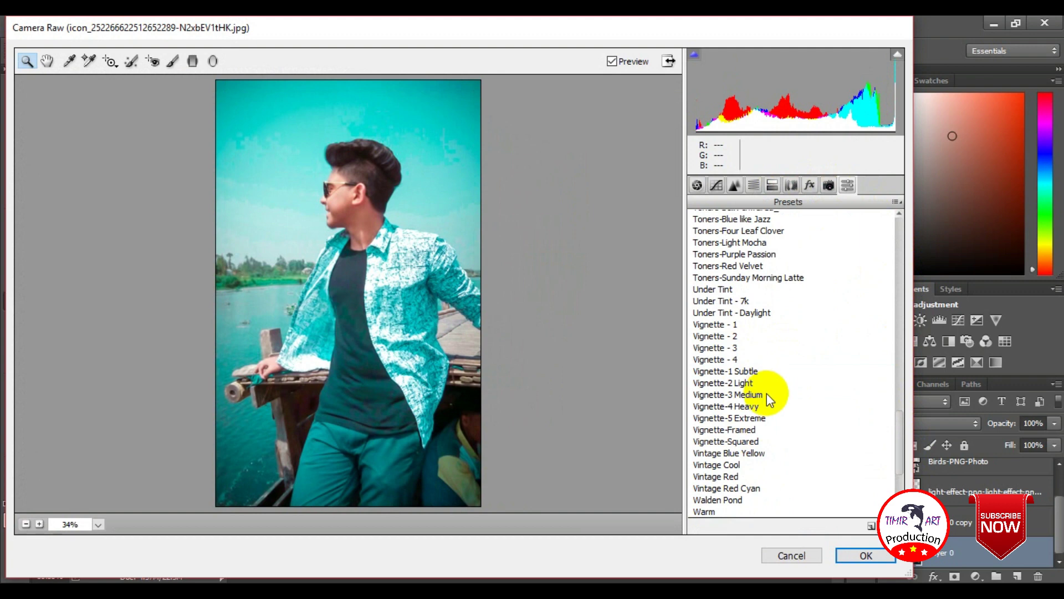
pyautogui.click(772, 420)
pyautogui.hotkey('ctrl', 'z')
pyautogui.click(779, 396)
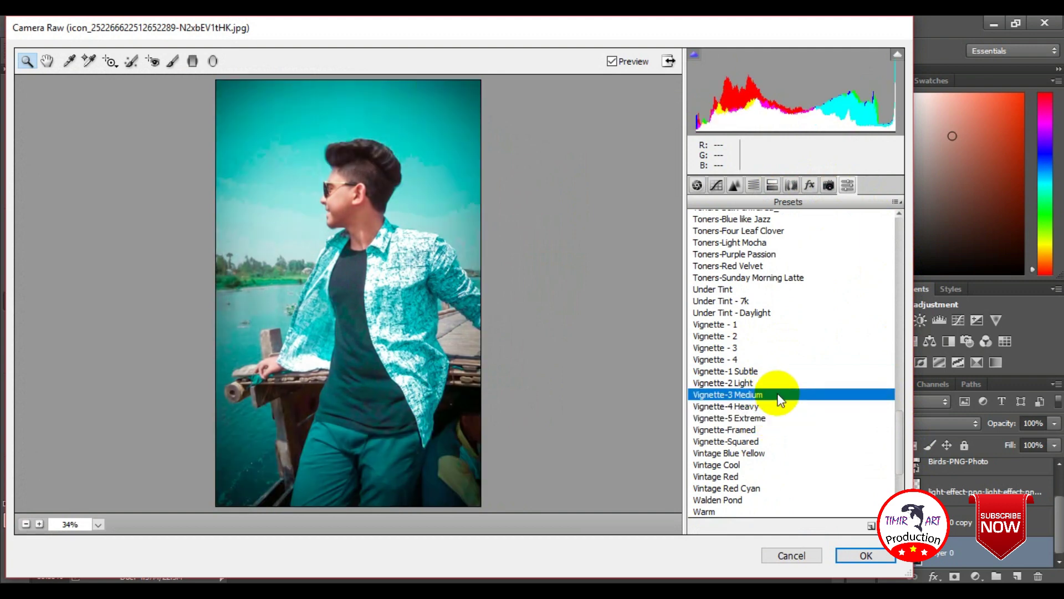
pyautogui.hotkey('ctrl', 'z')
pyautogui.click(775, 359)
pyautogui.hotkey('ctrl', 'z')
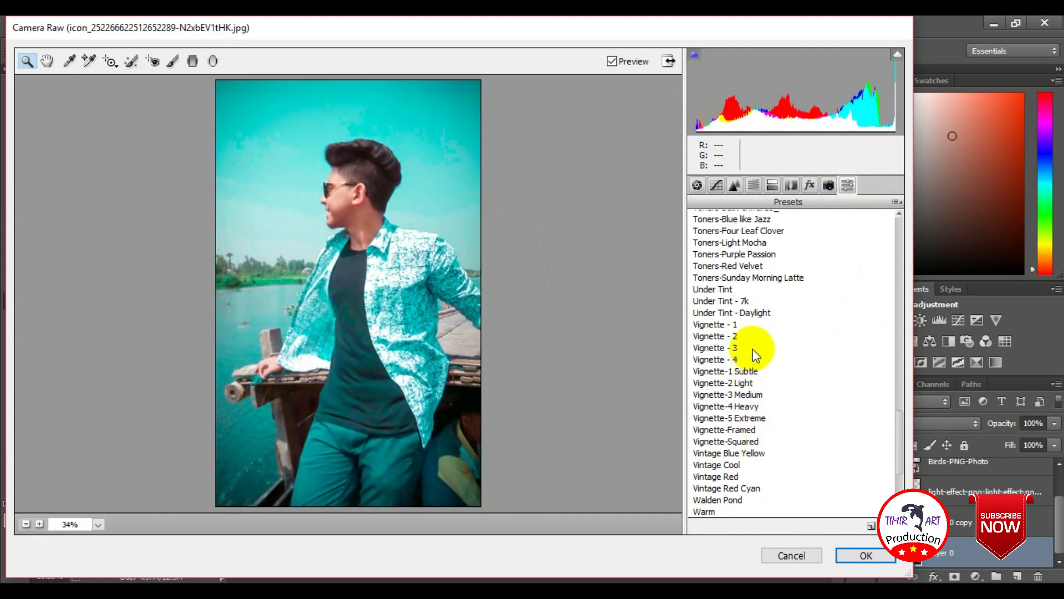
pyautogui.click(745, 347)
pyautogui.hotkey('ctrl', 'z')
pyautogui.hotkey('ctrl', 'z')
pyautogui.click(743, 321)
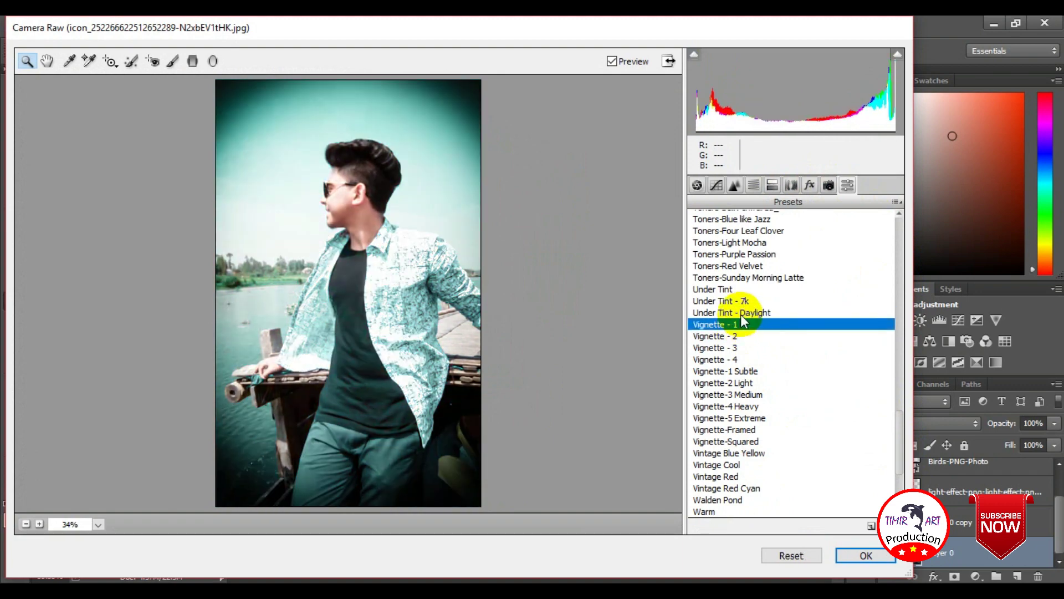
pyautogui.hotkey('ctrl', 'z')
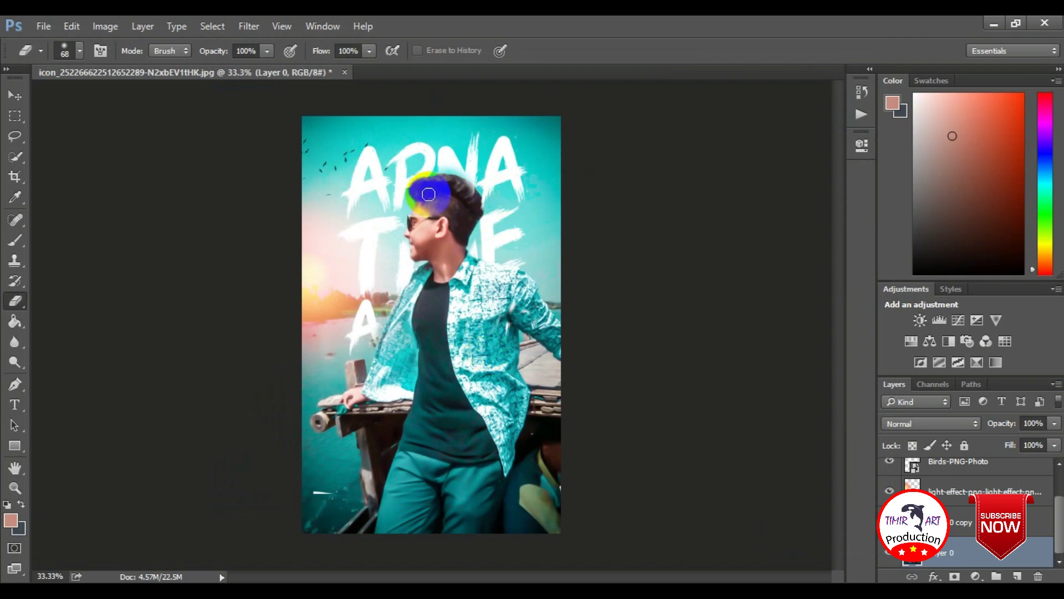
pyautogui.scroll(3, 430, 197)
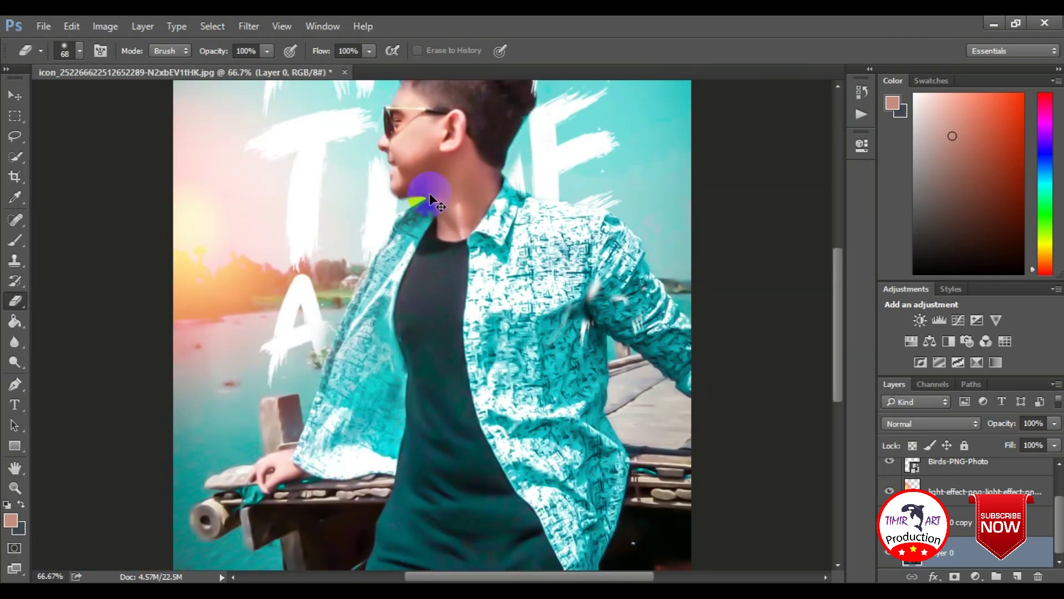
pyautogui.scroll(-2, 429, 196)
pyautogui.scroll(-2, 432, 198)
pyautogui.scroll(2, 431, 198)
pyautogui.scroll(-2, 432, 198)
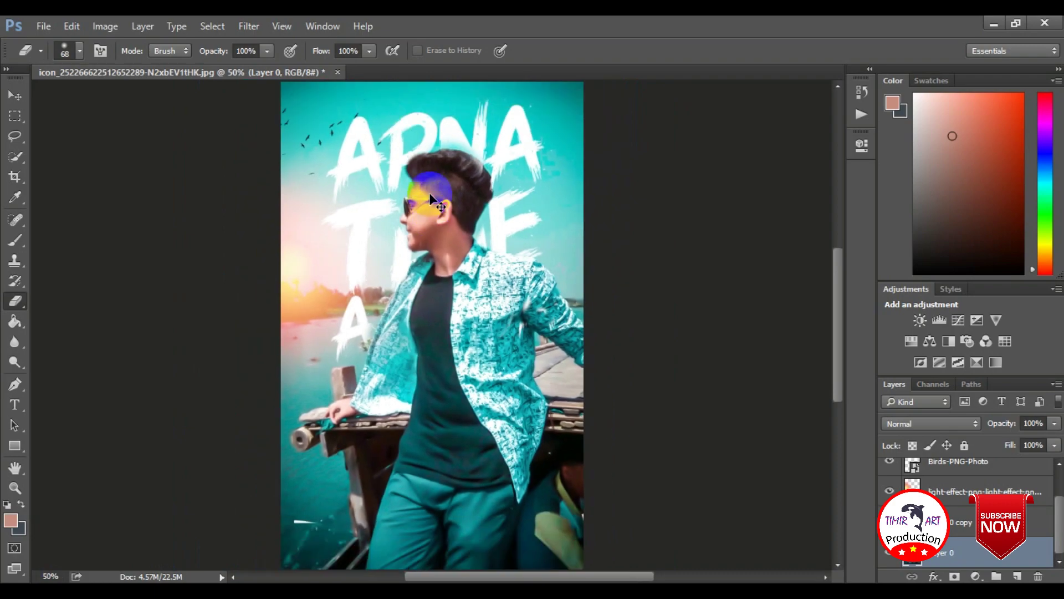
pyautogui.scroll(-1, 431, 198)
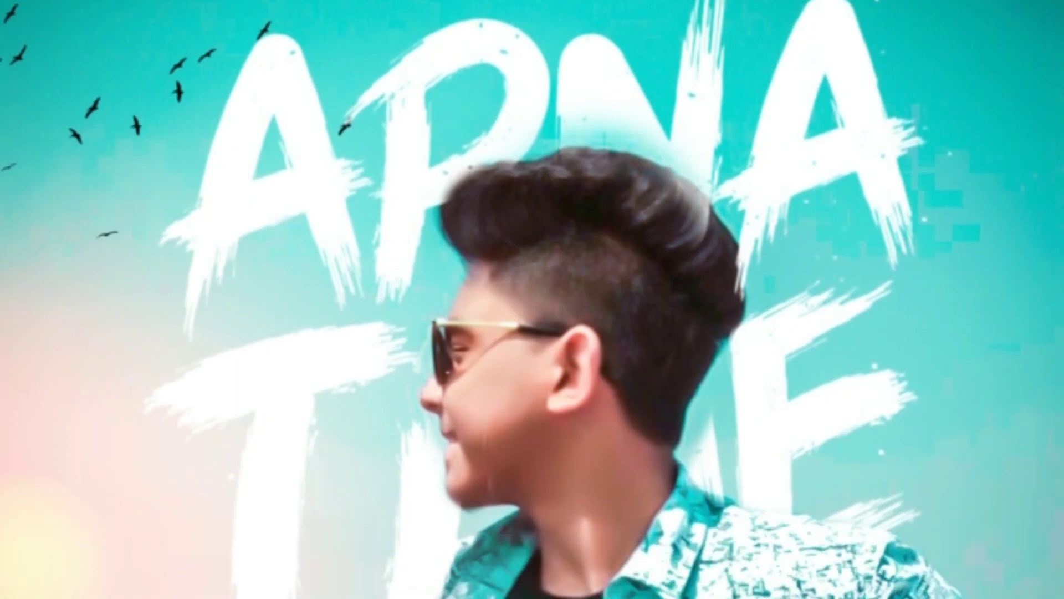